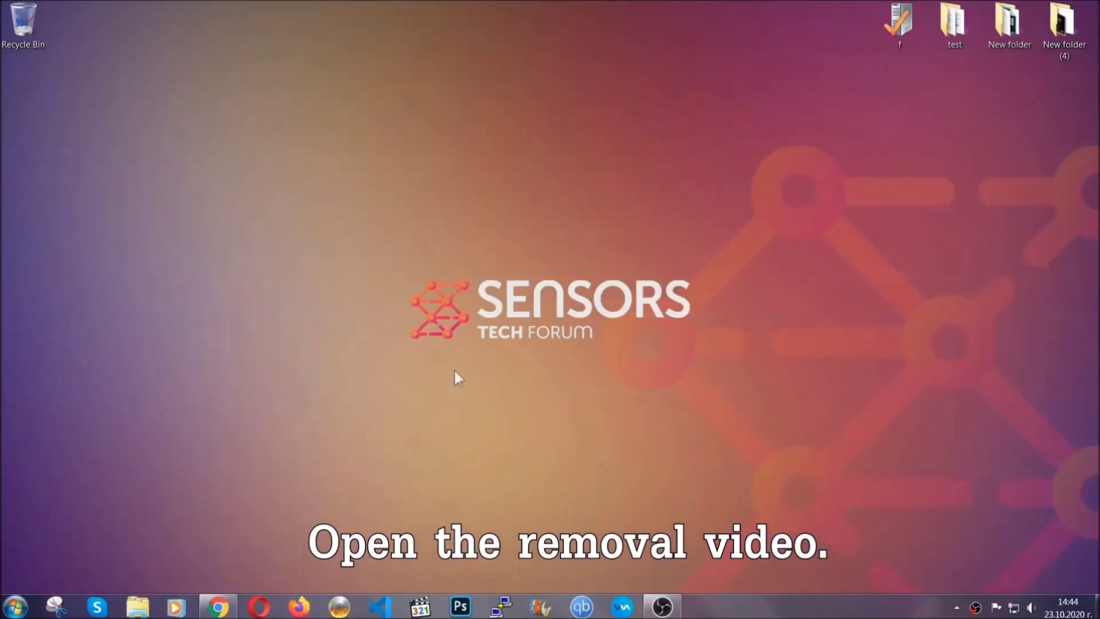
# Follow the video description's sensorstechforum link to download SpyHunter-Installer.exe, then launch it
pyautogui.click(218, 608)
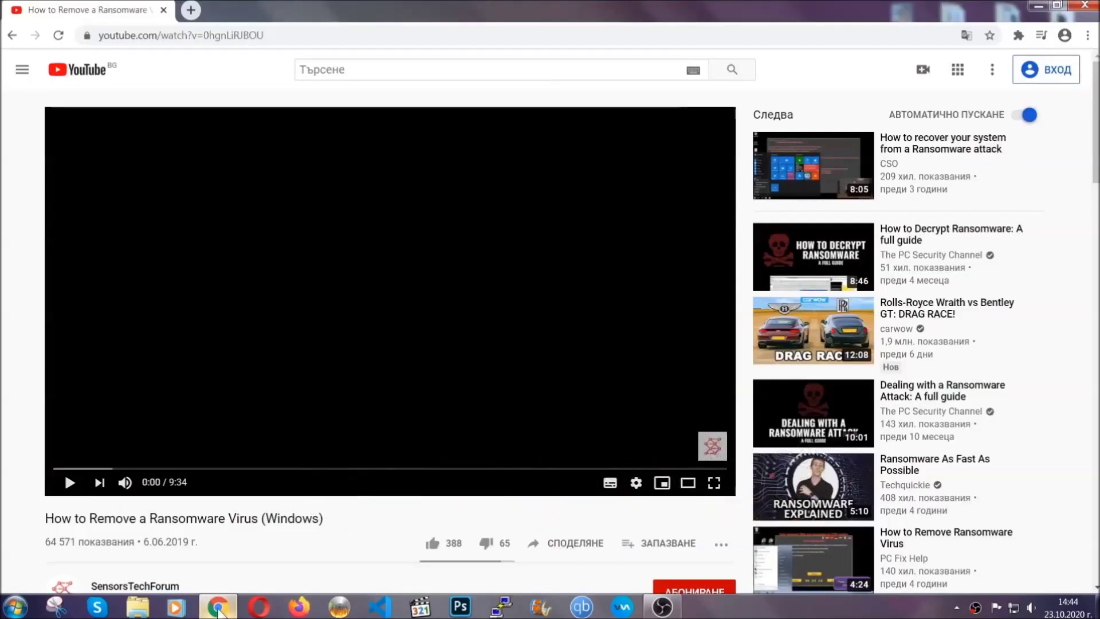
pyautogui.scroll(-3, 198, 465)
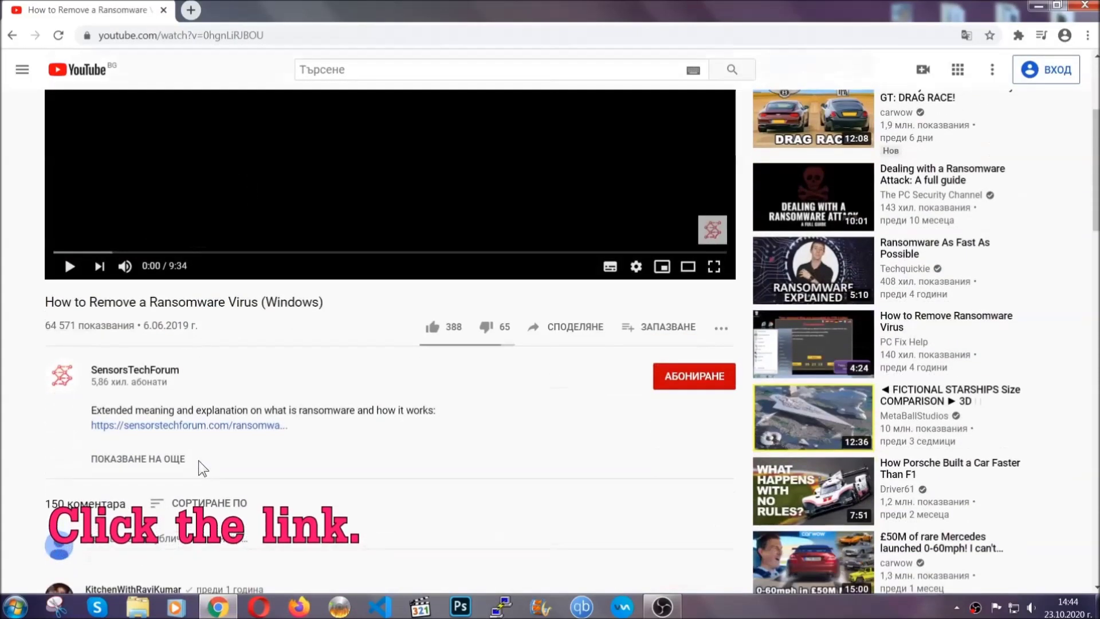
pyautogui.click(219, 427)
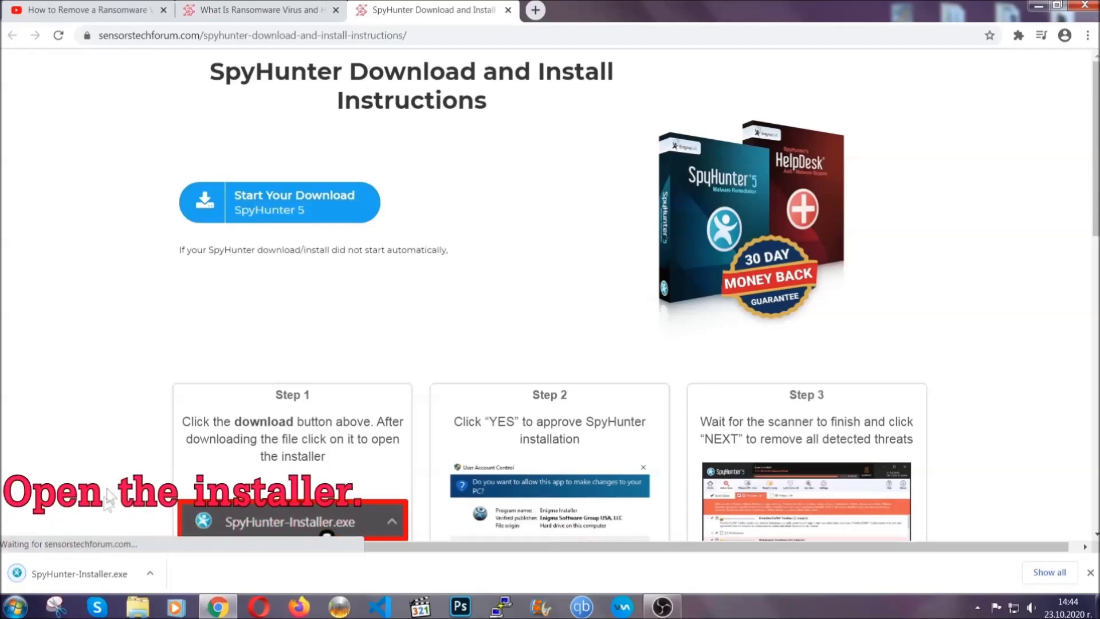
pyautogui.click(78, 572)
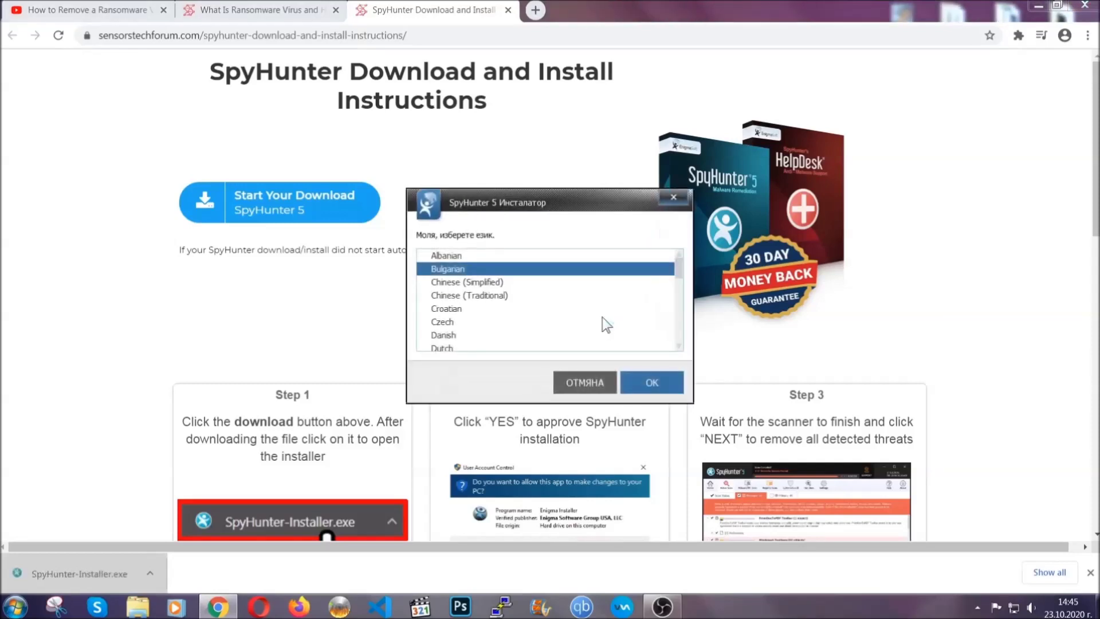
# Install SpyHunter 5 in English, accepting the EULA and Privacy Policy, and finish setup
pyautogui.scroll(-2, 575, 316)
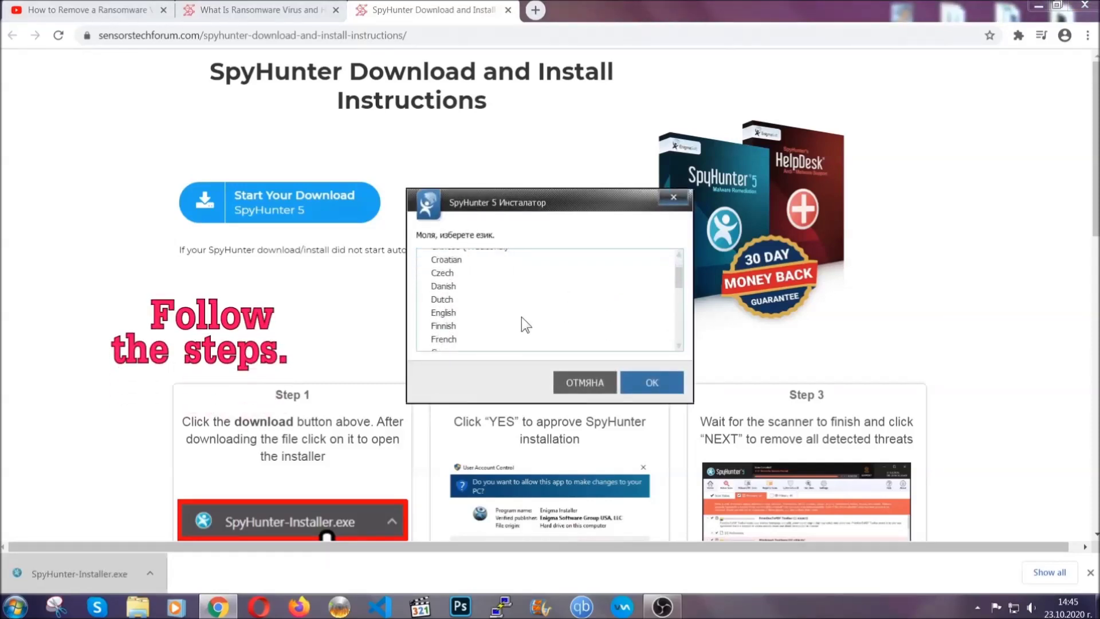
pyautogui.click(519, 313)
pyautogui.click(647, 381)
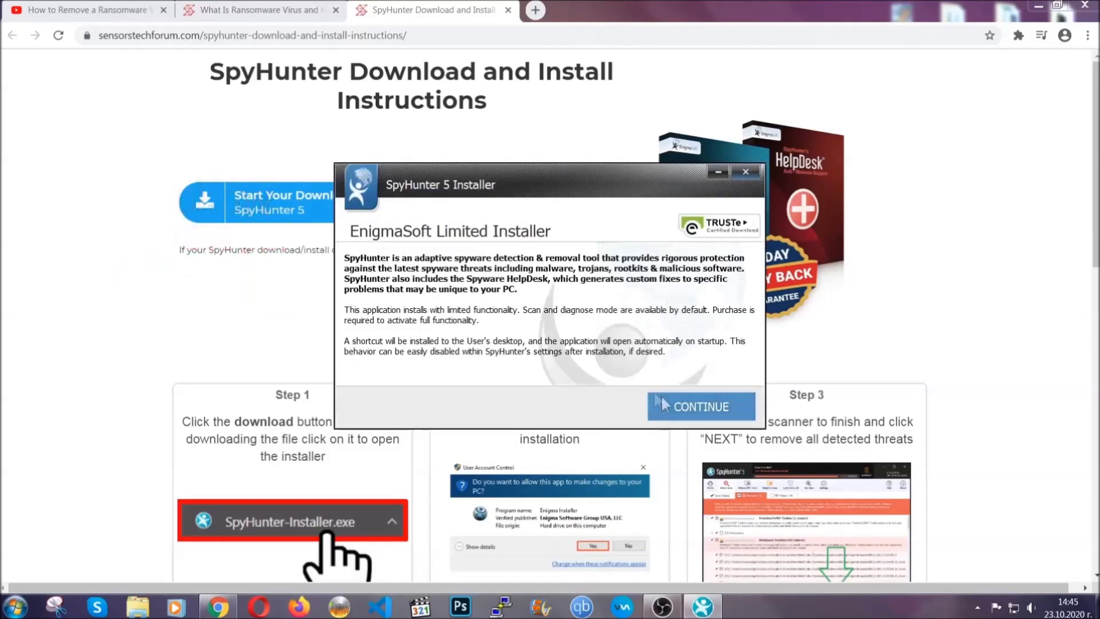
pyautogui.click(663, 402)
pyautogui.click(630, 371)
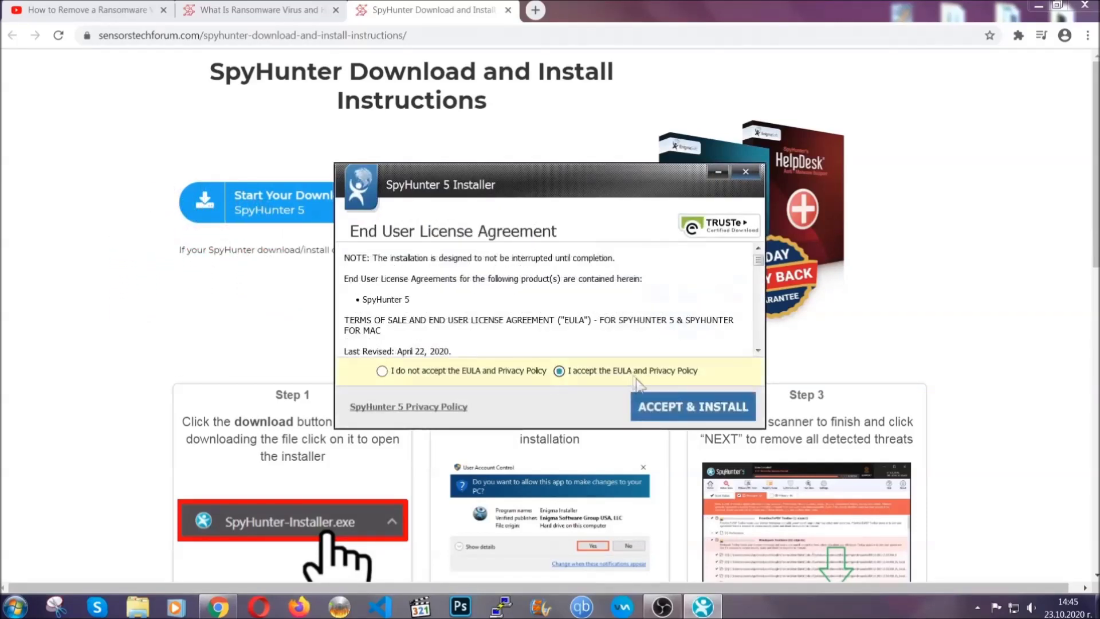
pyautogui.click(656, 407)
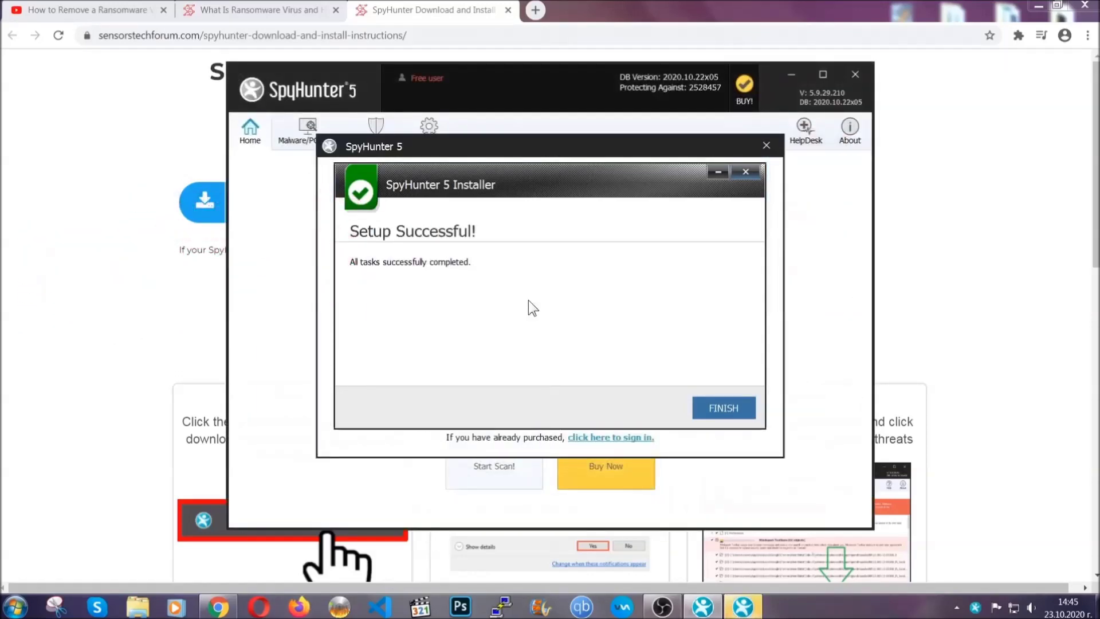
pyautogui.click(703, 410)
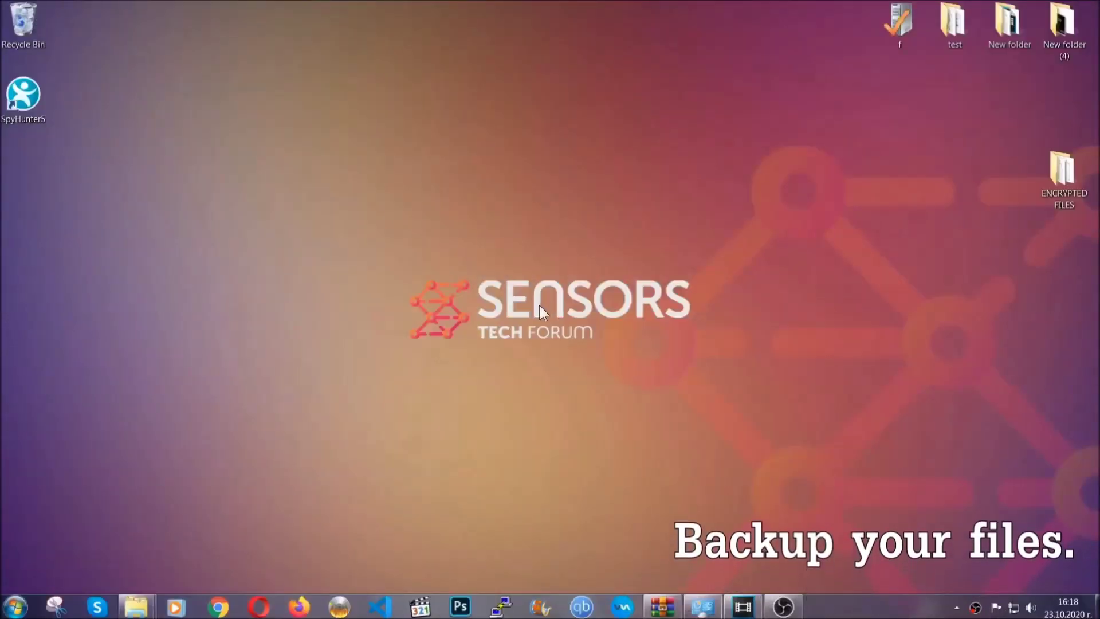
# Copy all six .efji files from the ENCRYPTED FILES folder
pyautogui.doubleClick(1056, 177)
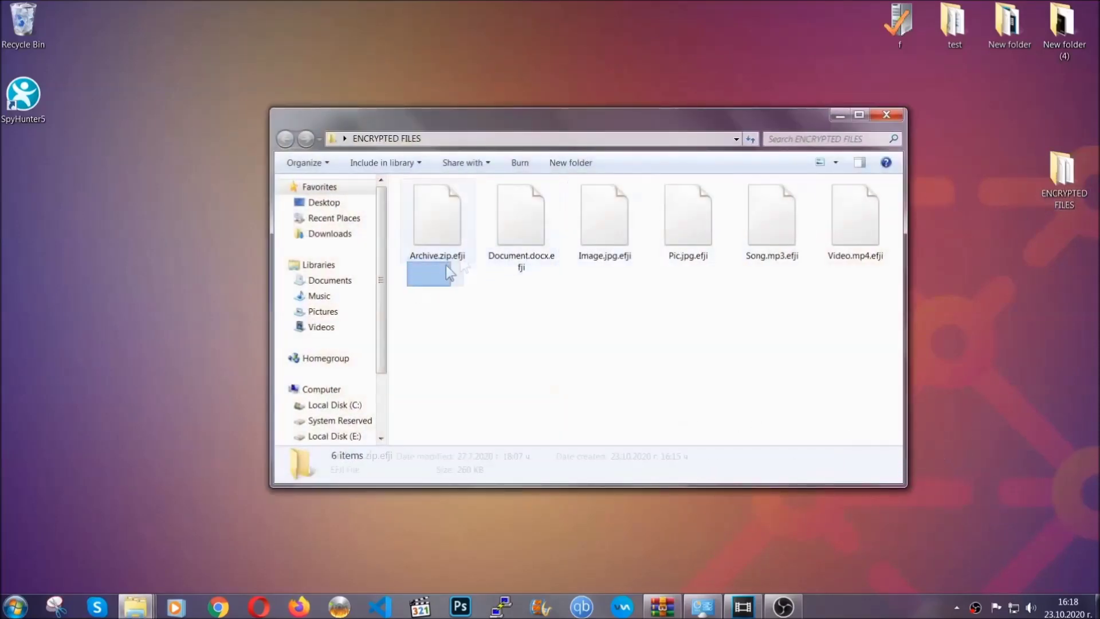
pyautogui.moveTo(445, 264); pyautogui.dragTo(861, 203)
pyautogui.rightClick(860, 204)
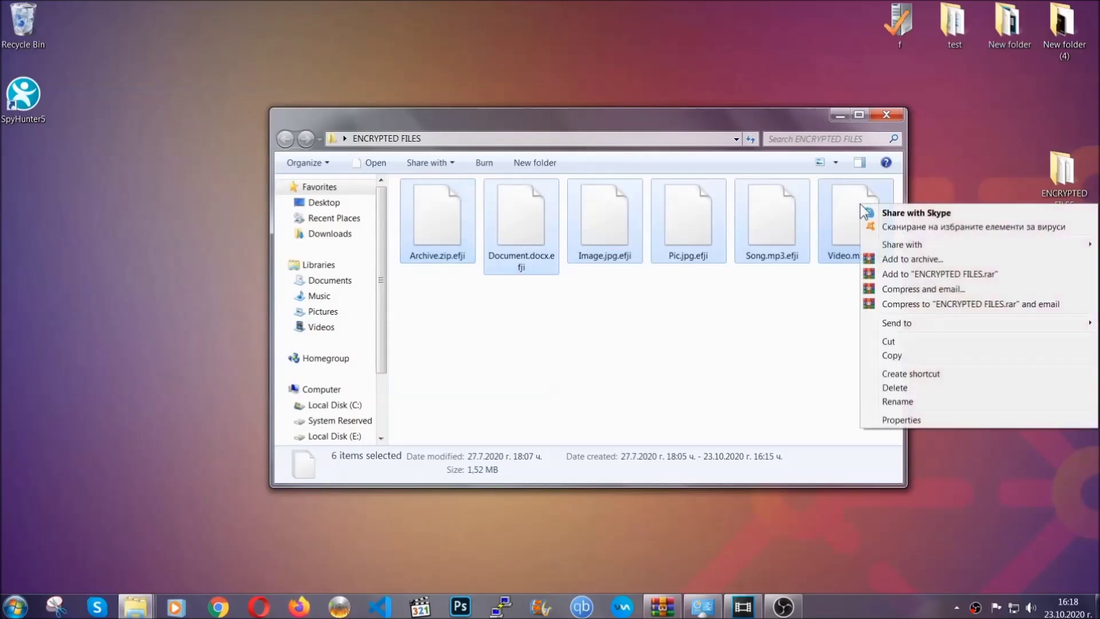
pyautogui.click(890, 357)
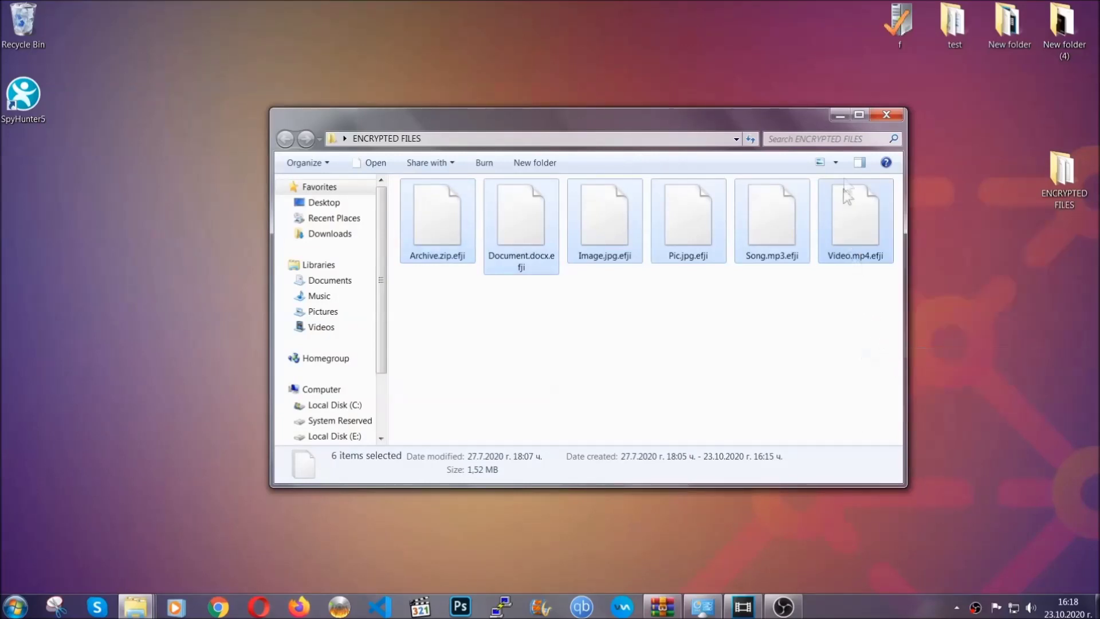
pyautogui.click(841, 115)
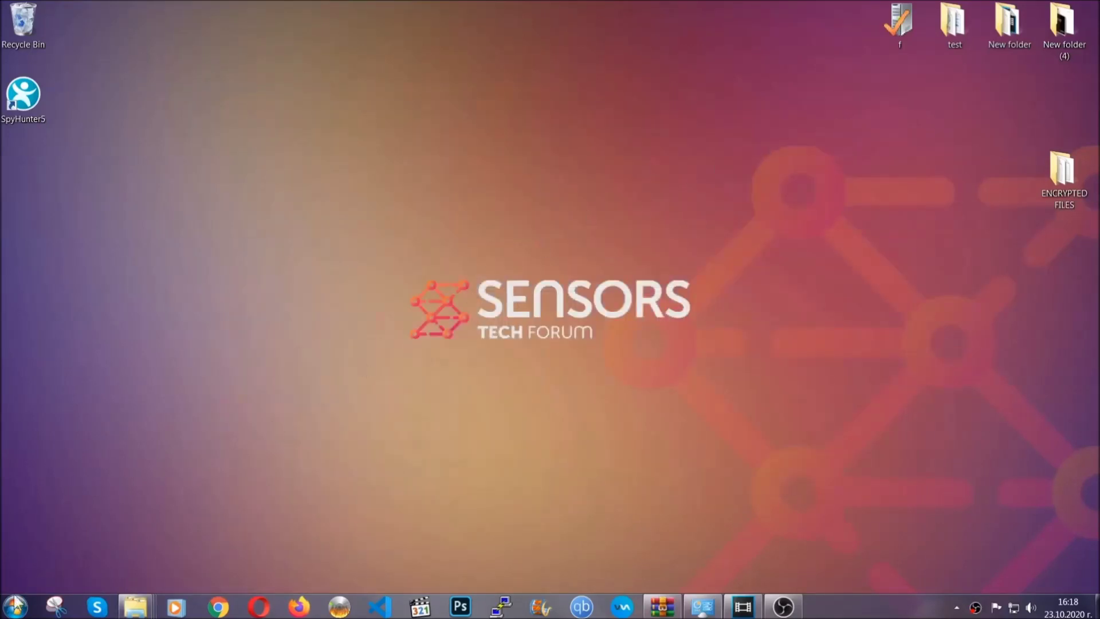
# Paste the six copied files onto FLASH DRIVE (H:) and close the drive window
pyautogui.click(15, 604)
pyautogui.click(209, 428)
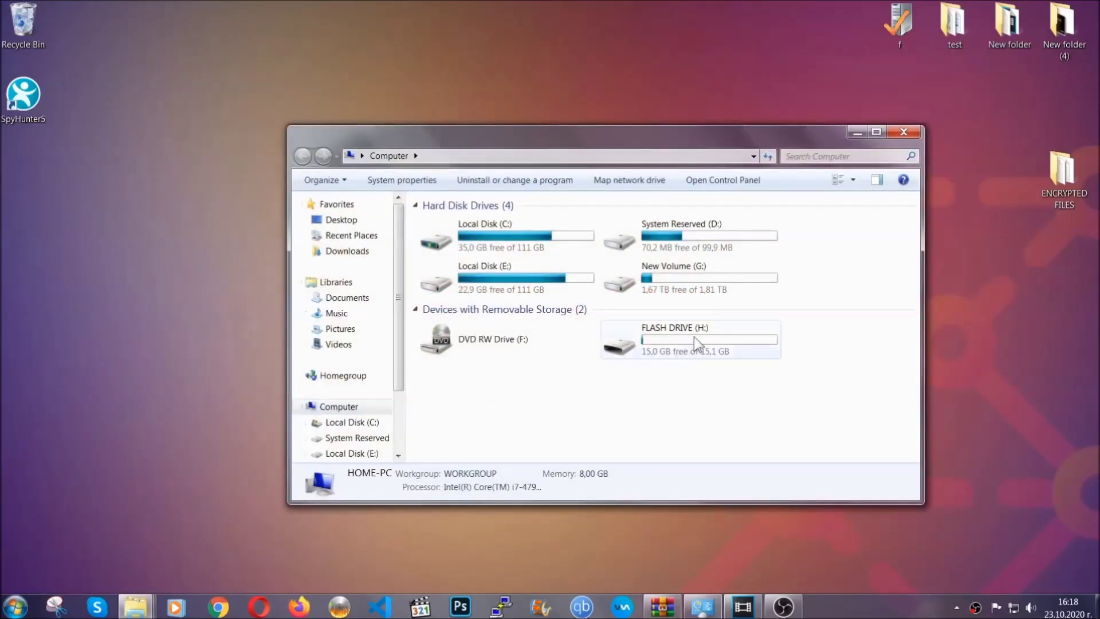
pyautogui.doubleClick(693, 336)
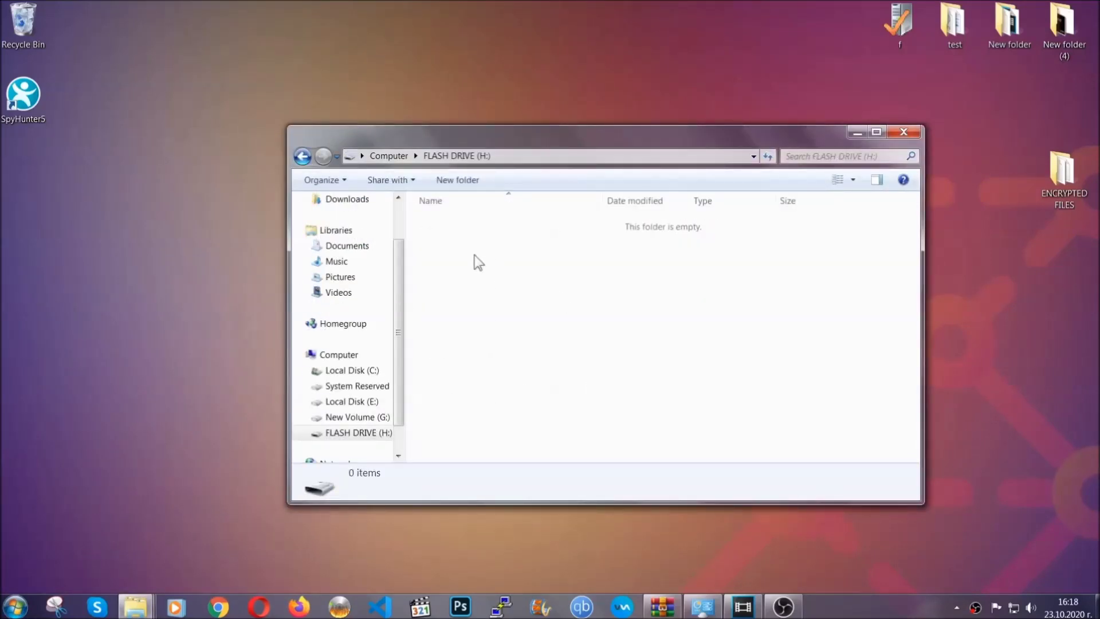
pyautogui.rightClick(474, 256)
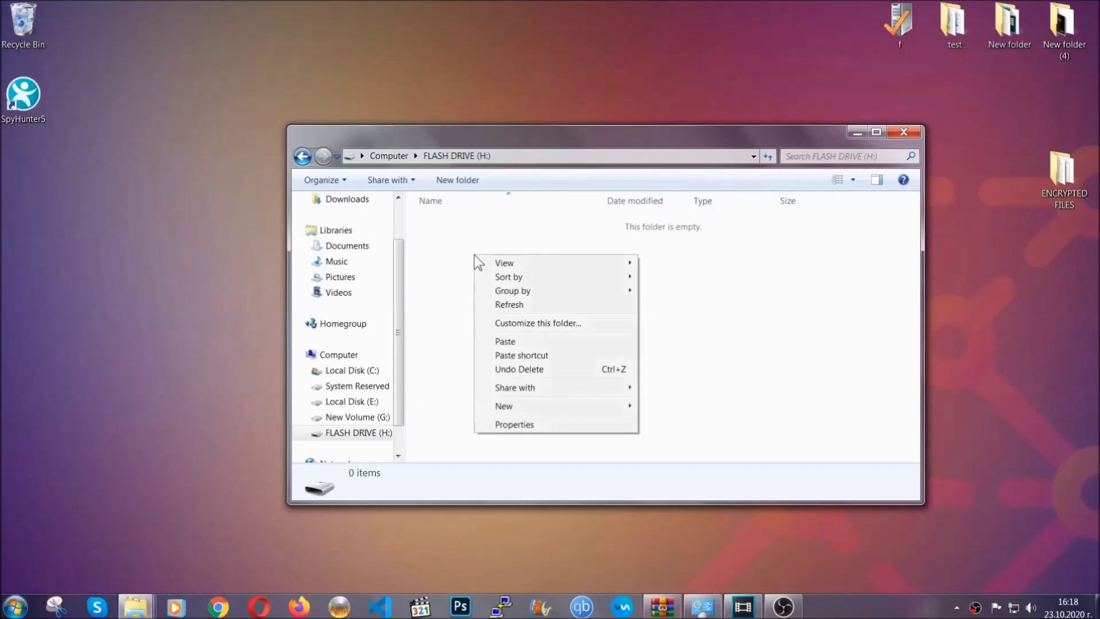
pyautogui.click(500, 342)
pyautogui.click(501, 342)
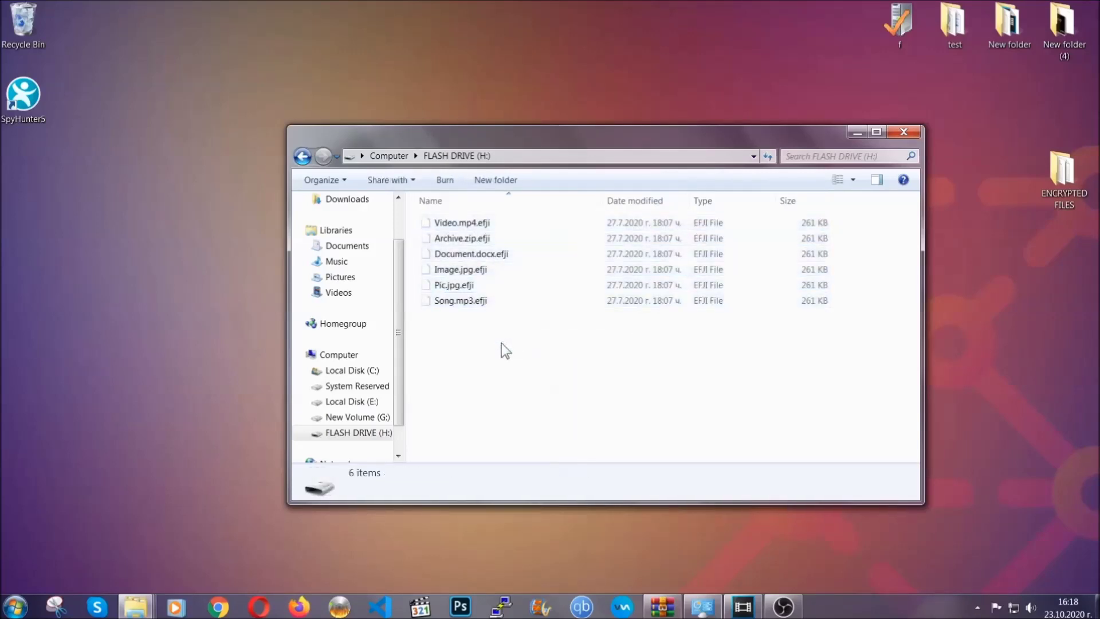
pyautogui.click(903, 133)
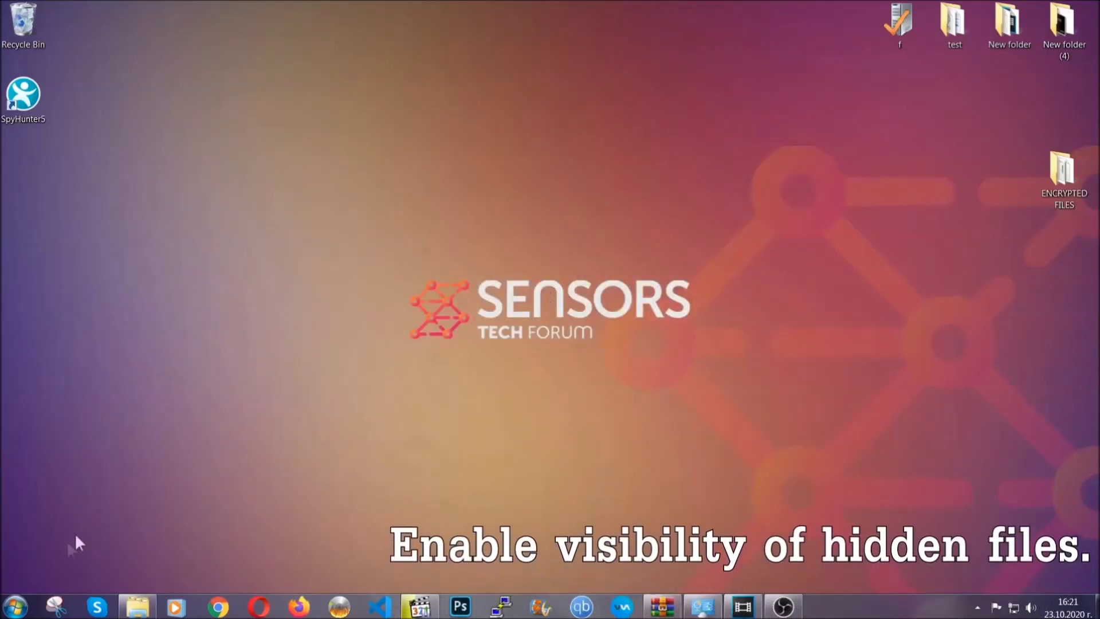
# Find 'show hidden files and folders' in the Start menu and enable 'Show hidden files, folders, and drives'
pyautogui.click(14, 606)
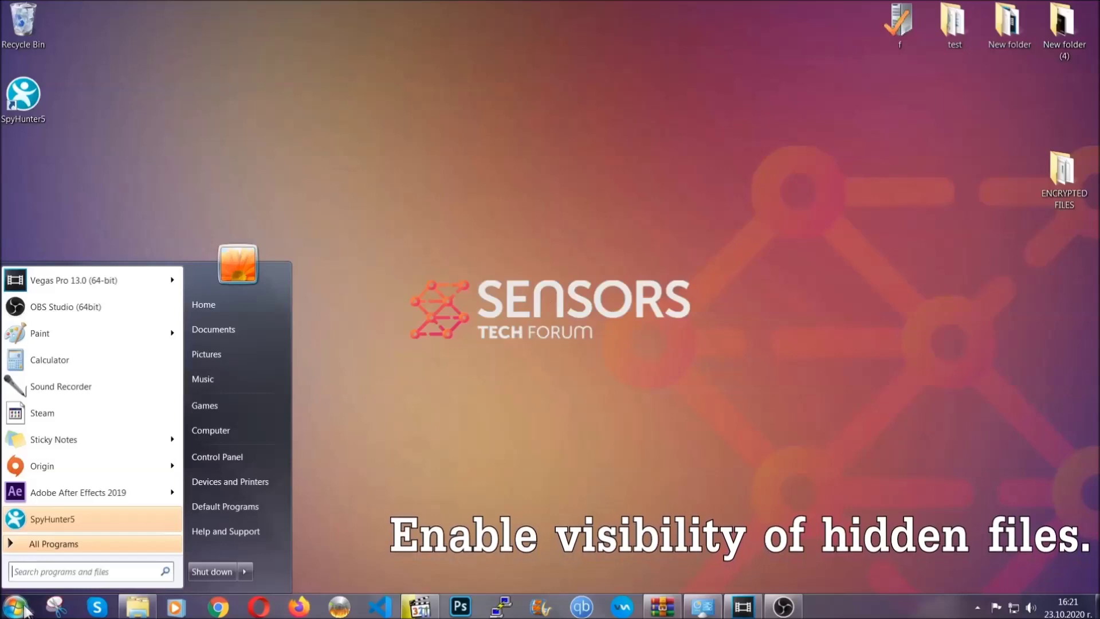
pyautogui.click(47, 560)
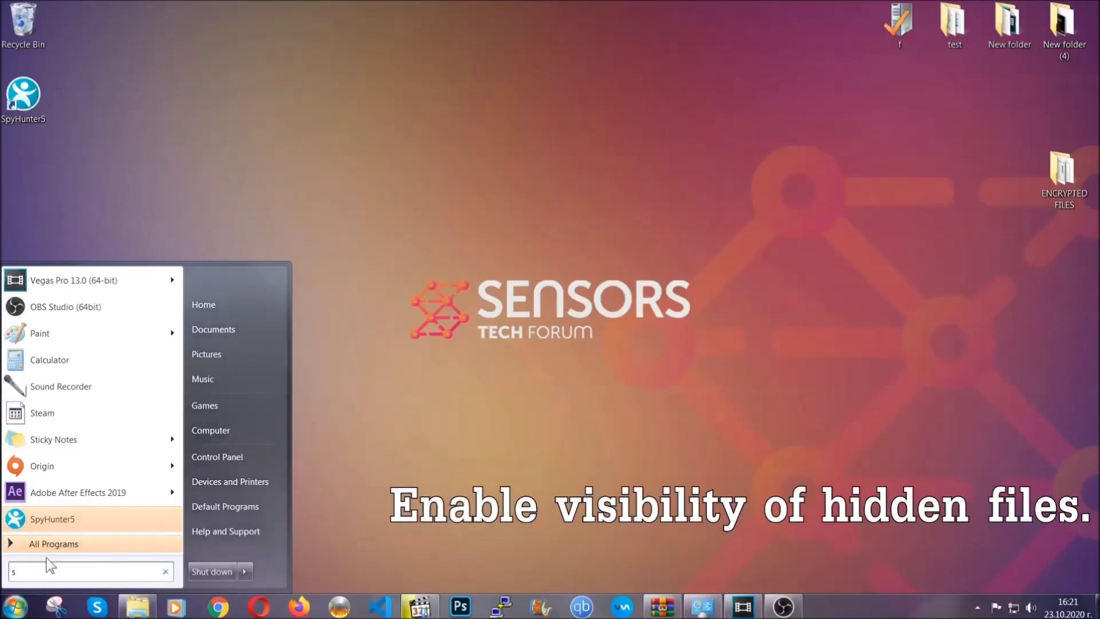
pyautogui.write('showh')
pyautogui.press('BackSpace')
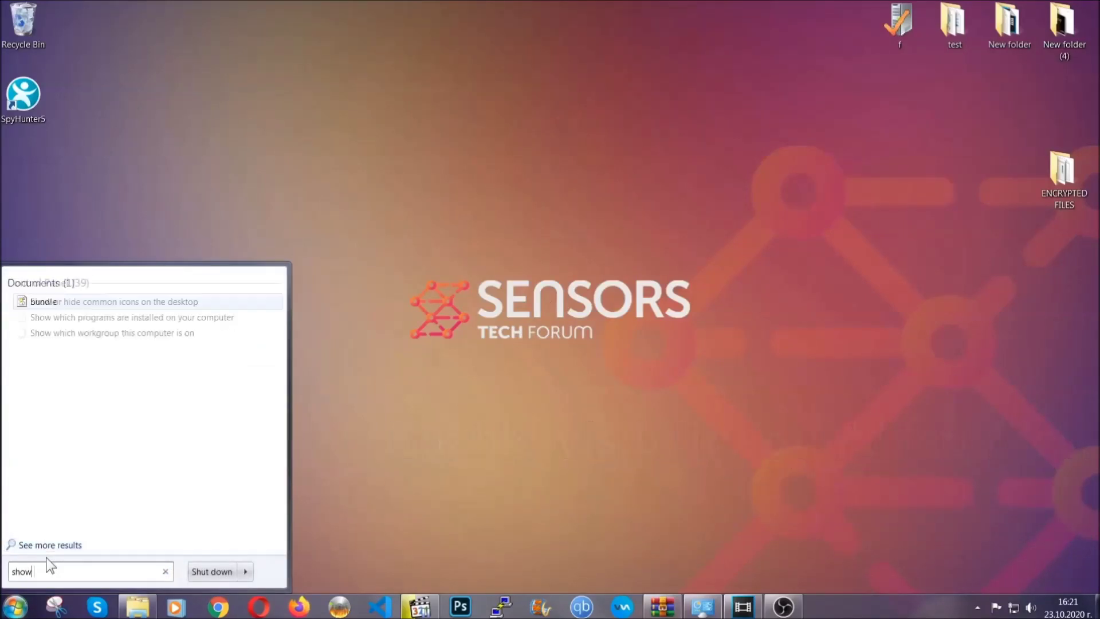
pyautogui.write('hidden files and folders')
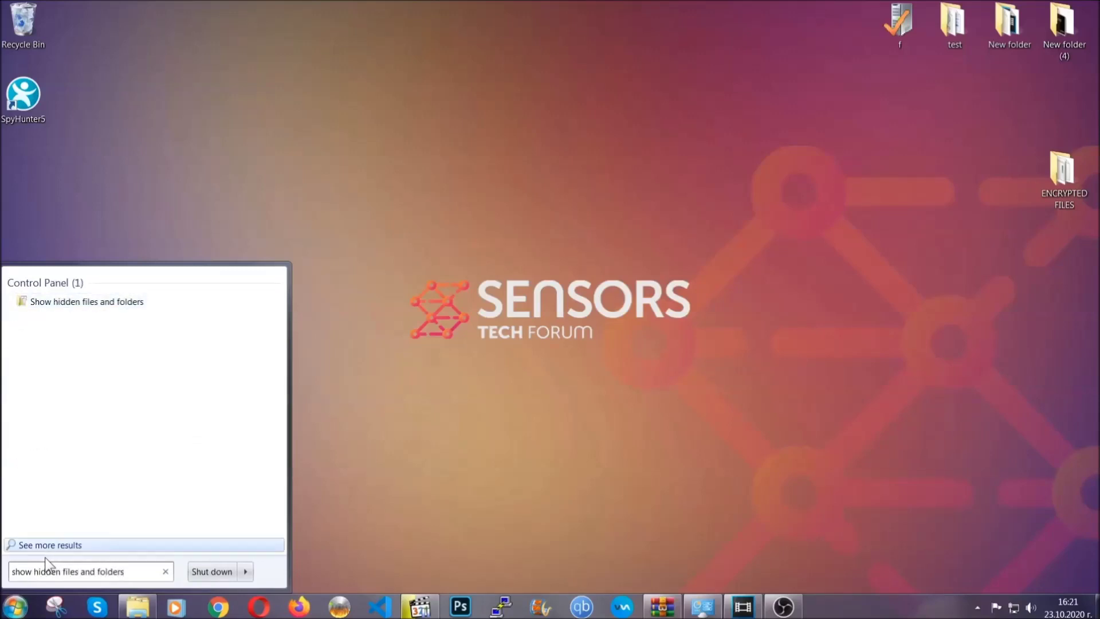
pyautogui.click(130, 303)
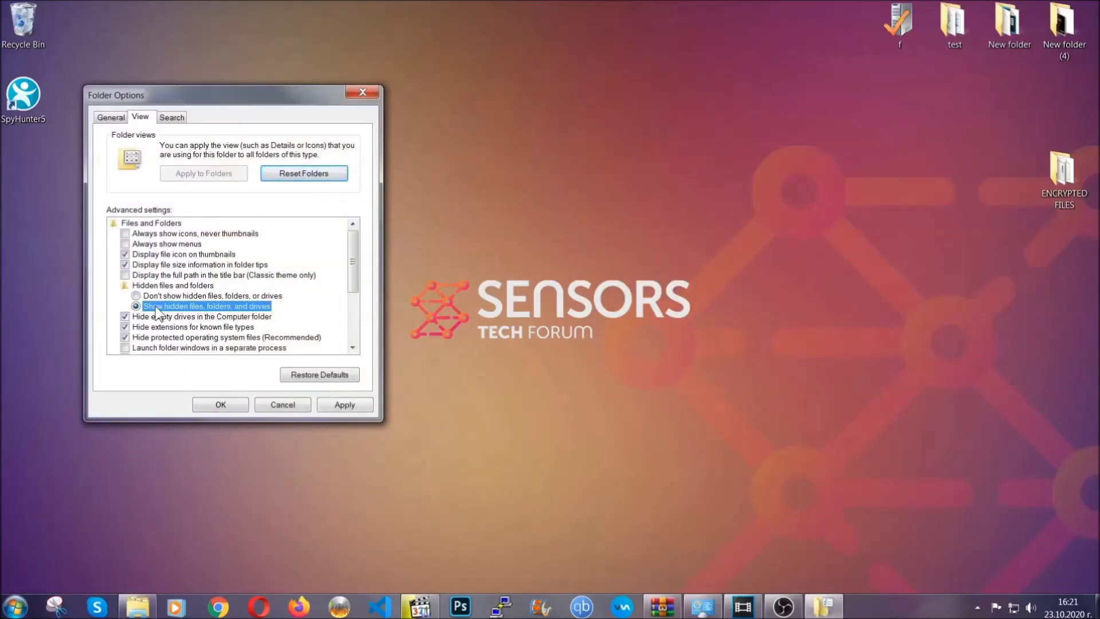
pyautogui.click(342, 405)
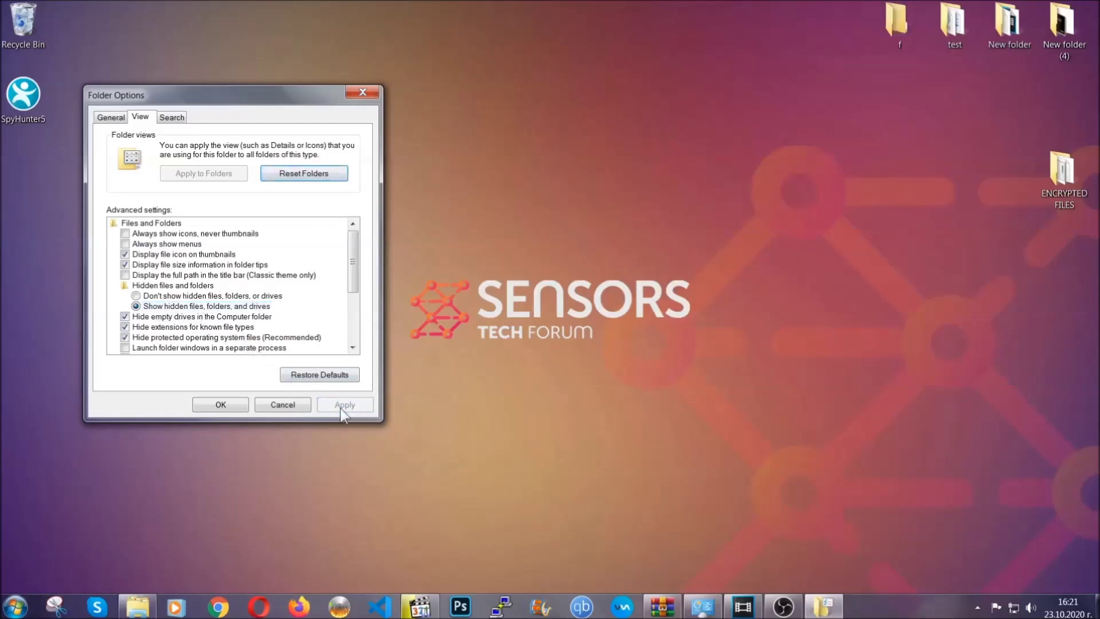
pyautogui.click(219, 405)
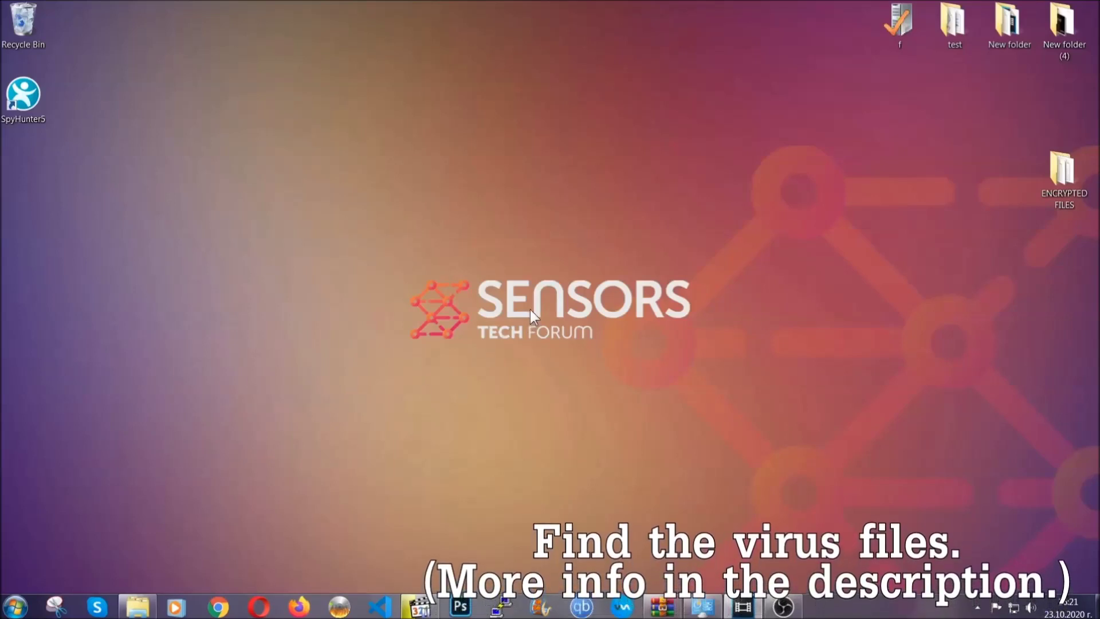
# Search the whole computer for 'fileextension:exe Example Vir'
pyautogui.click(15, 606)
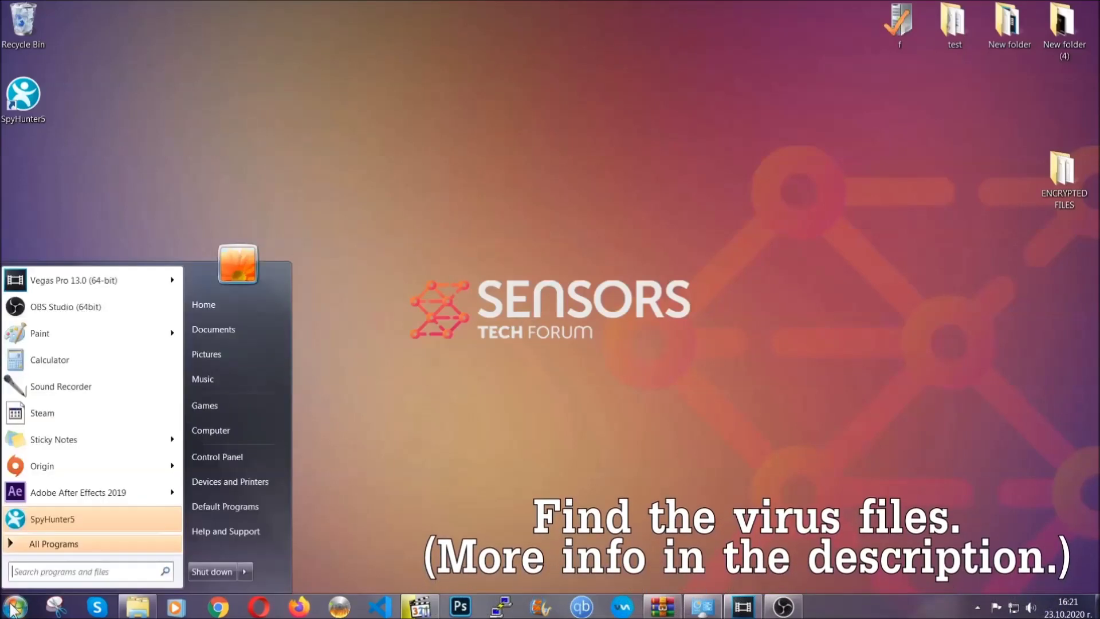
pyautogui.click(226, 429)
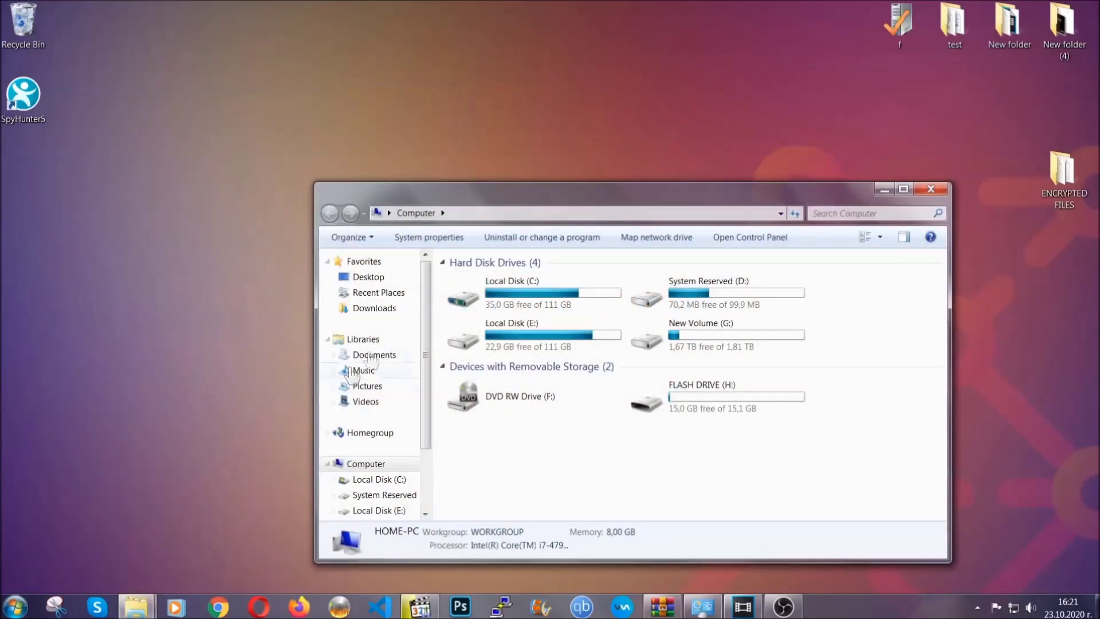
pyautogui.moveTo(598, 202); pyautogui.dragTo(524, 152)
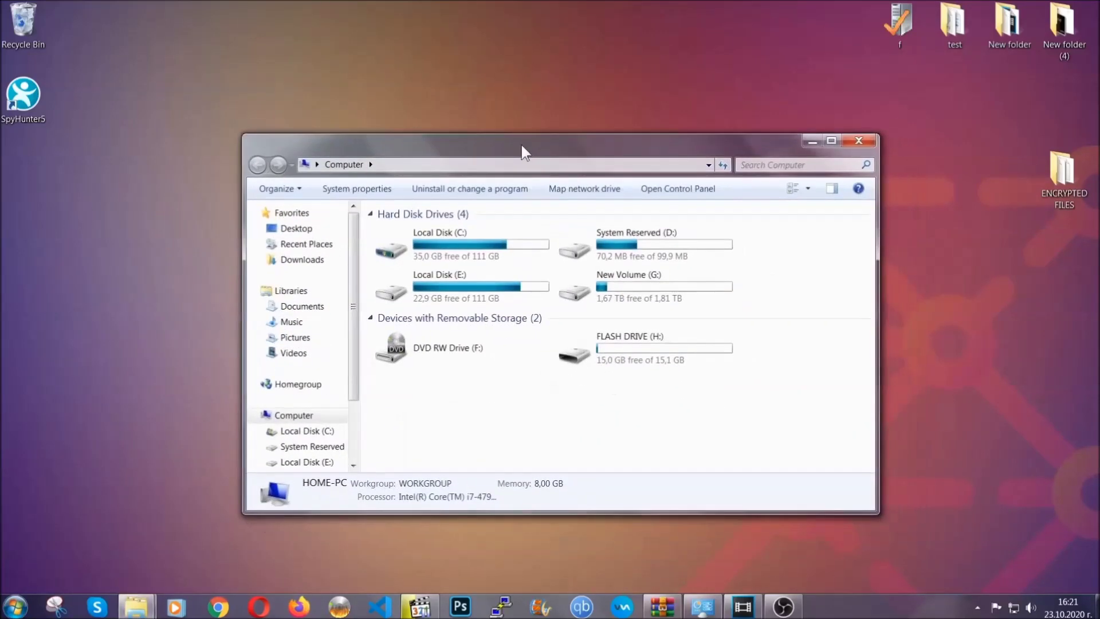
pyautogui.click(748, 165)
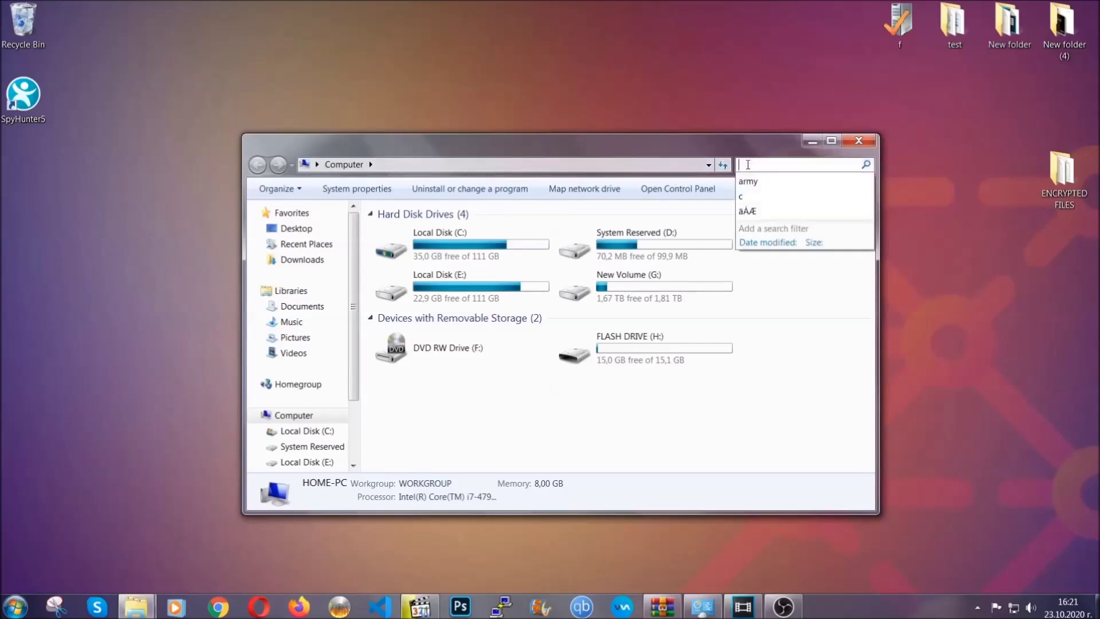
pyautogui.write('file')
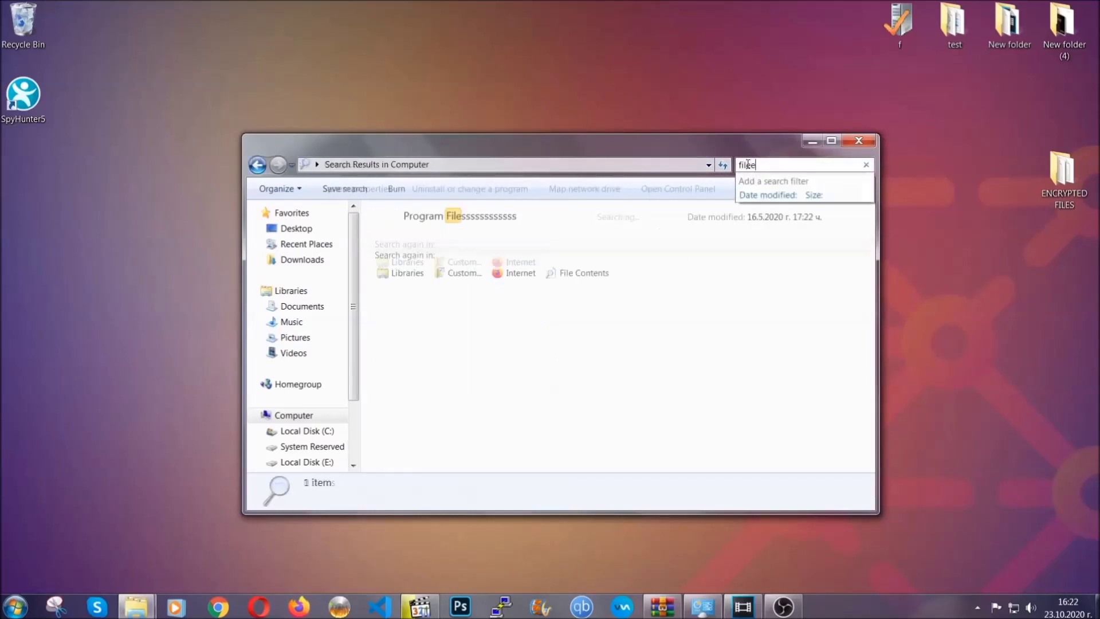
pyautogui.write('extension:exe ')
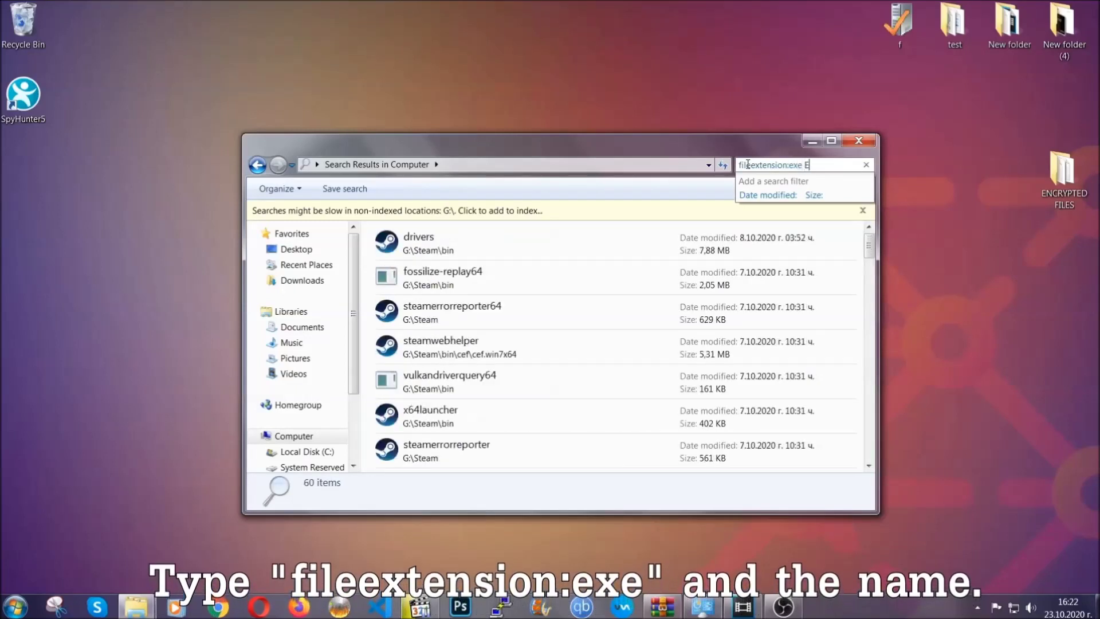
pyautogui.write('Example Virus Name')
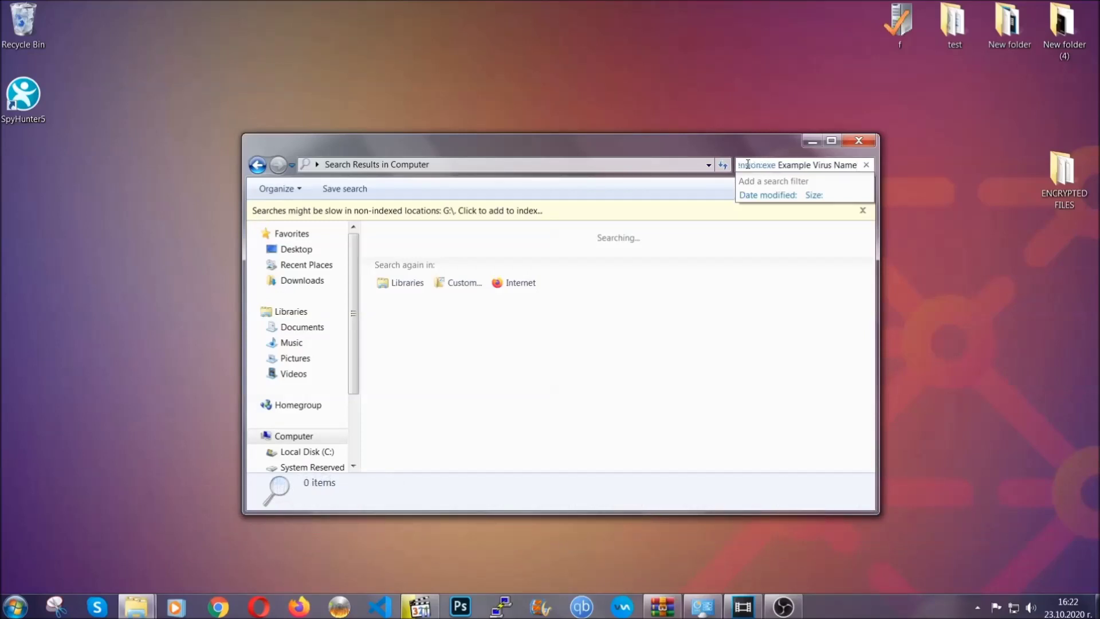
pyautogui.press('Return')
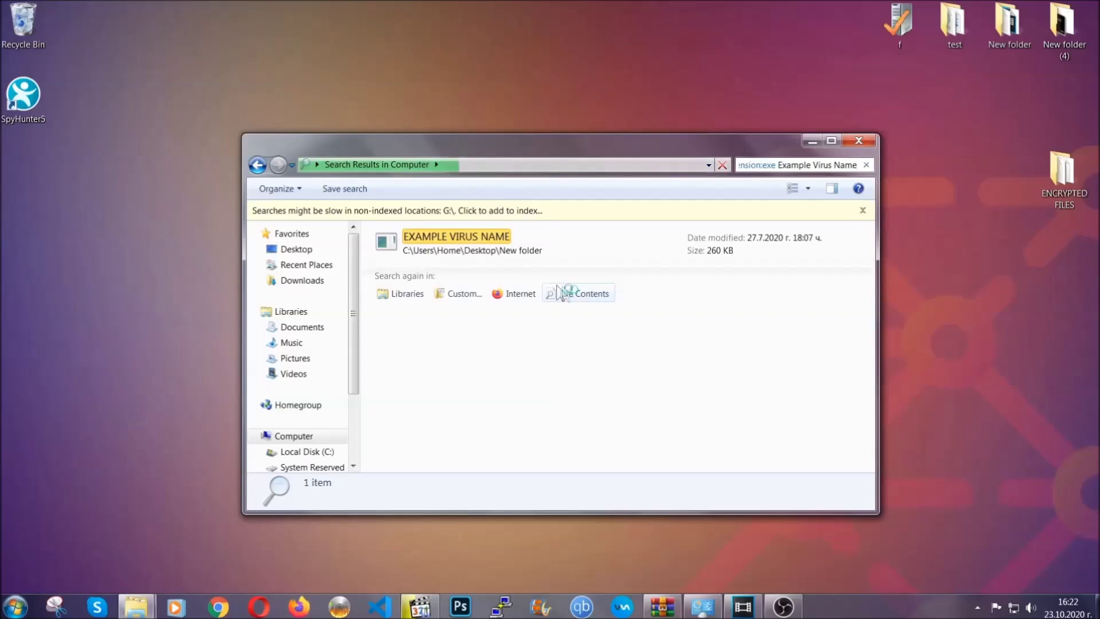
# Delete the EXAMPLE VIRUS NAME result to the Recycle Bin and close the search window
pyautogui.click(481, 235)
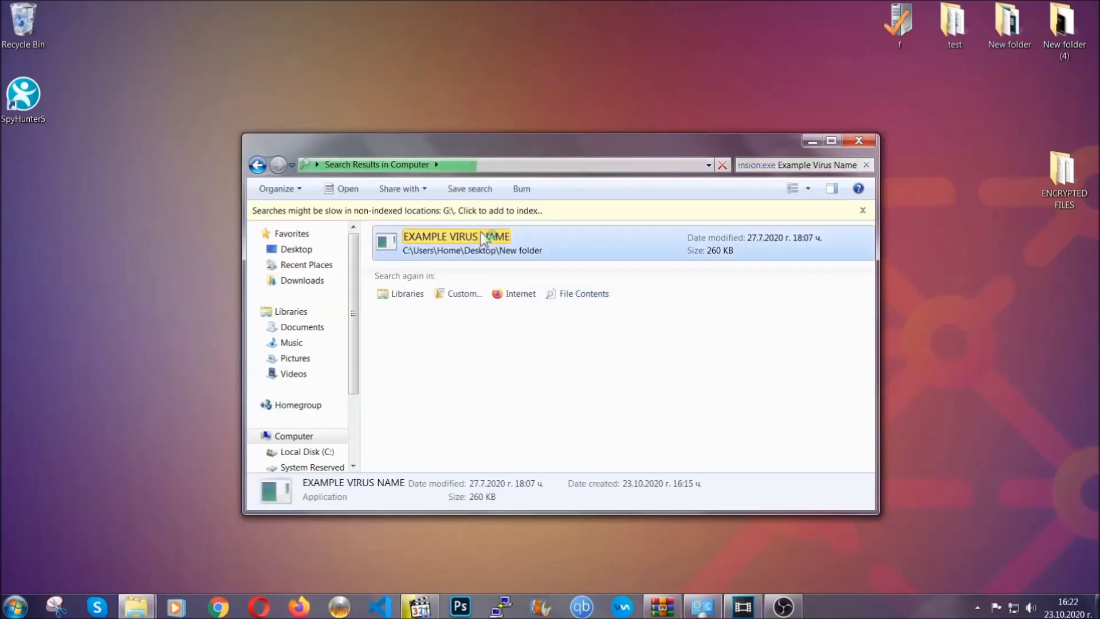
pyautogui.rightClick(484, 241)
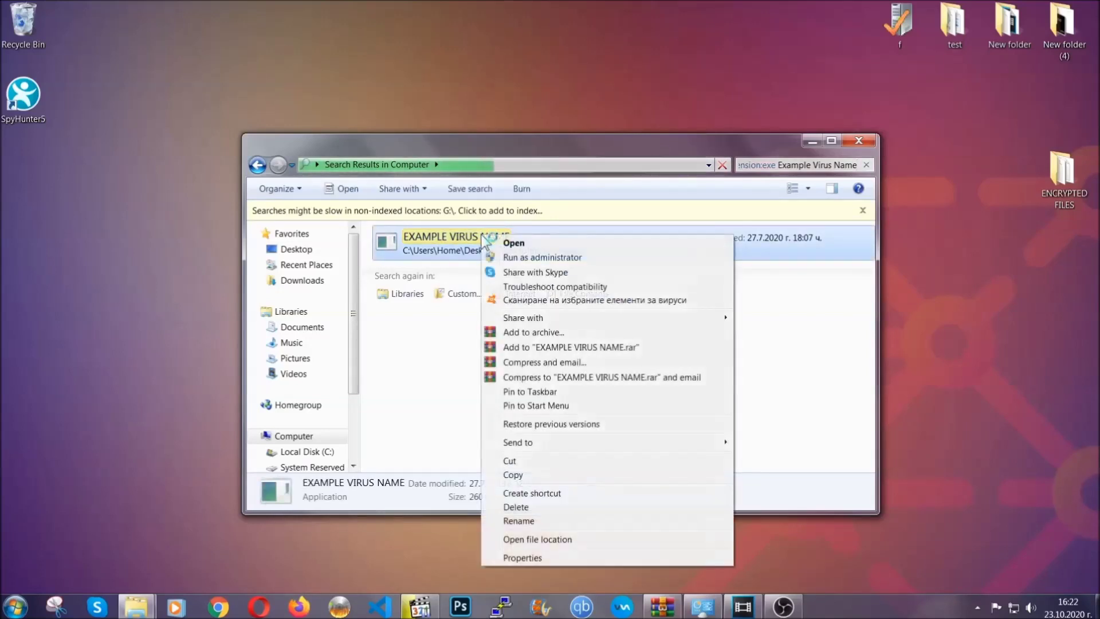
pyautogui.click(530, 507)
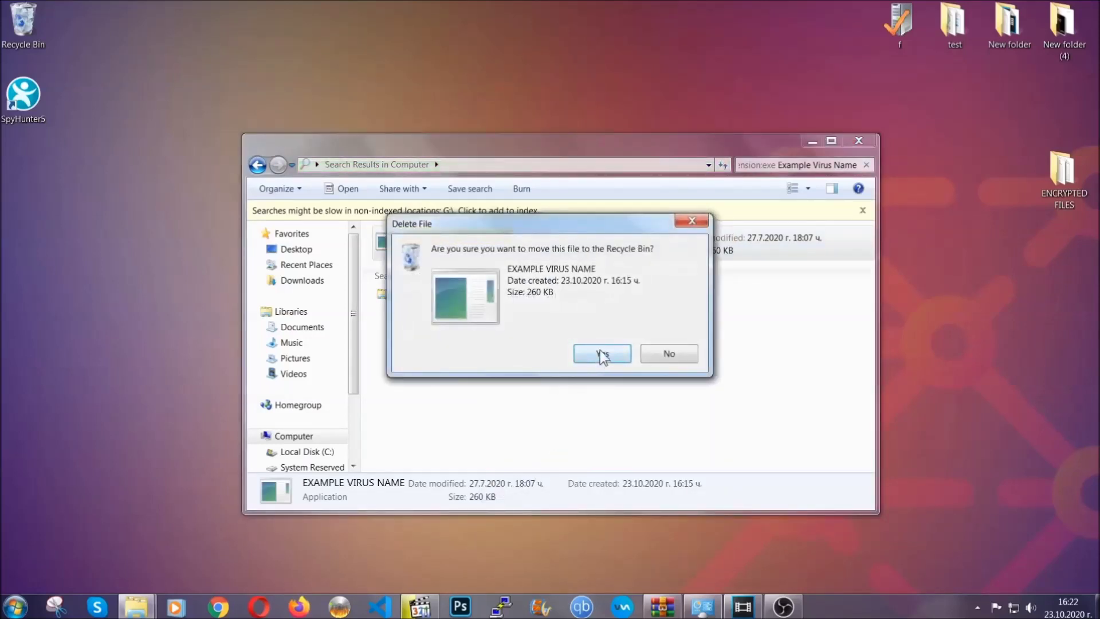
pyautogui.click(602, 354)
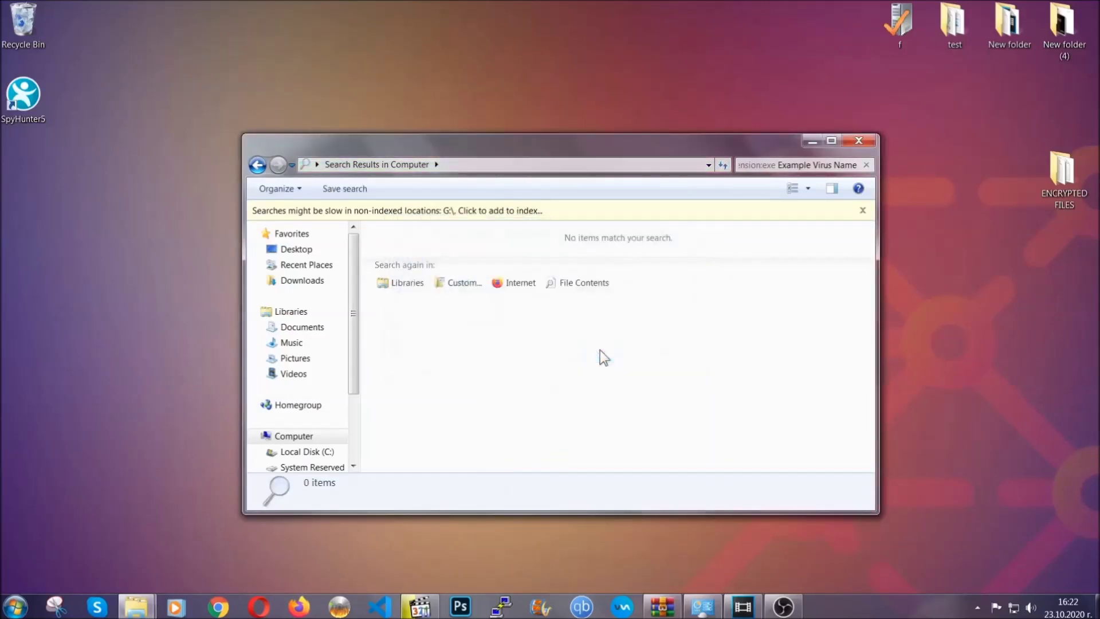
pyautogui.click(860, 140)
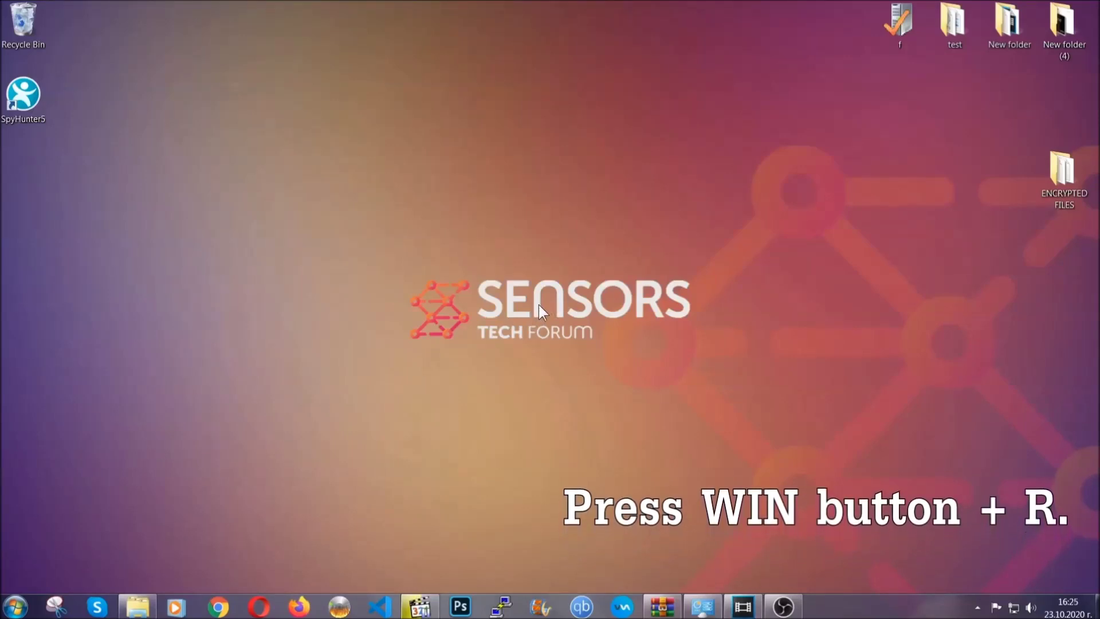
# Replace cmd with REGEDIT in the Win+R Run box and launch Registry Editor
pyautogui.press('super+r')
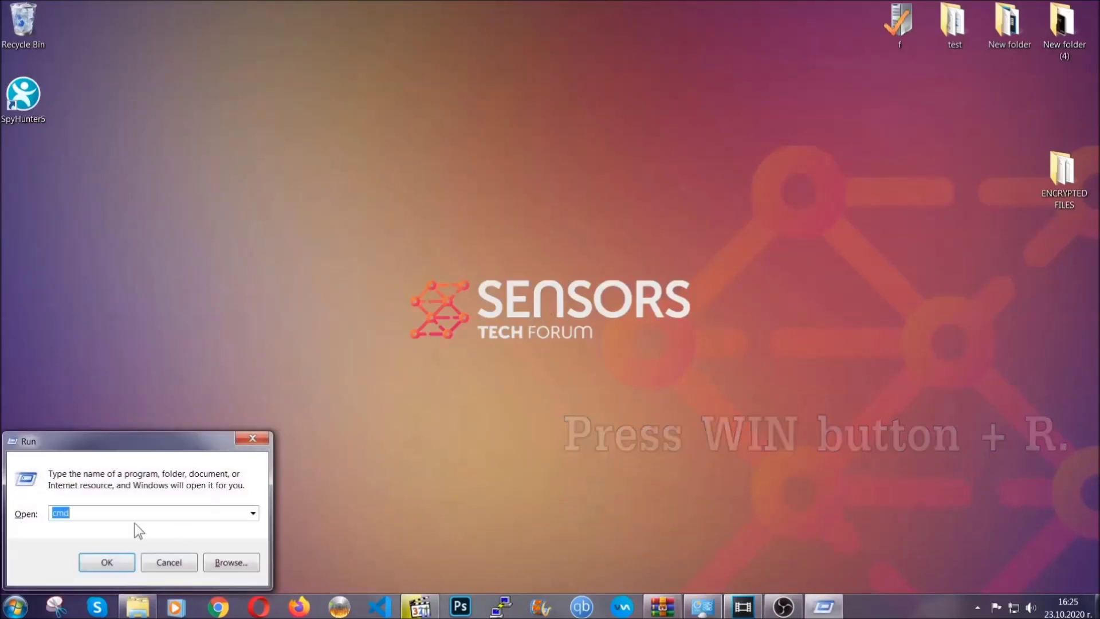
pyautogui.click(118, 519)
pyautogui.hotkey('ctrl', 'a')
pyautogui.write('REGEDIT')
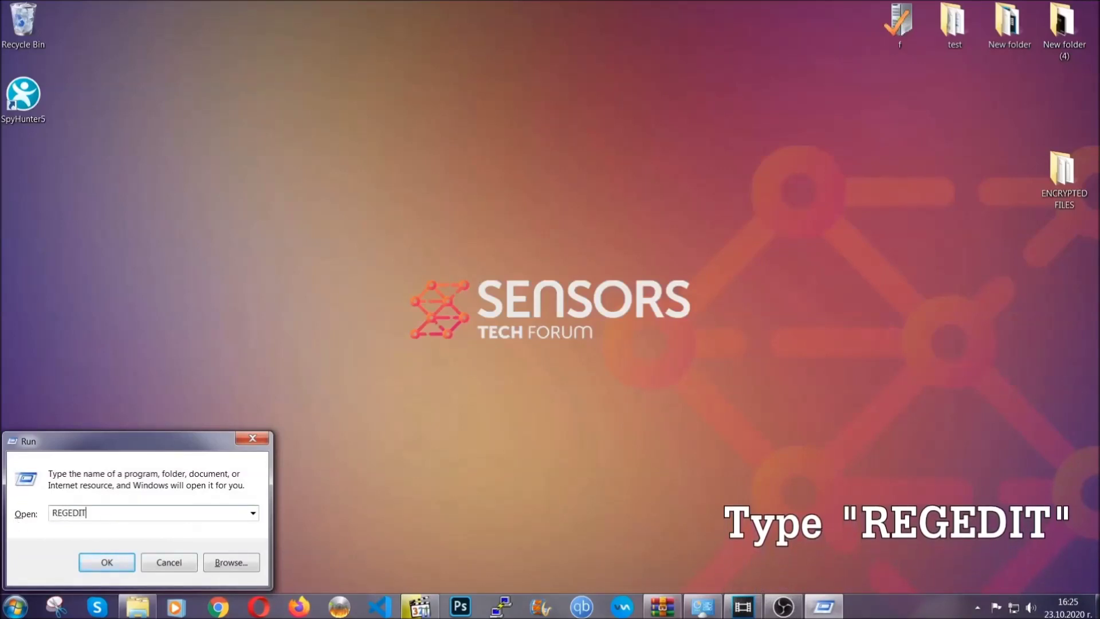
pyautogui.click(95, 560)
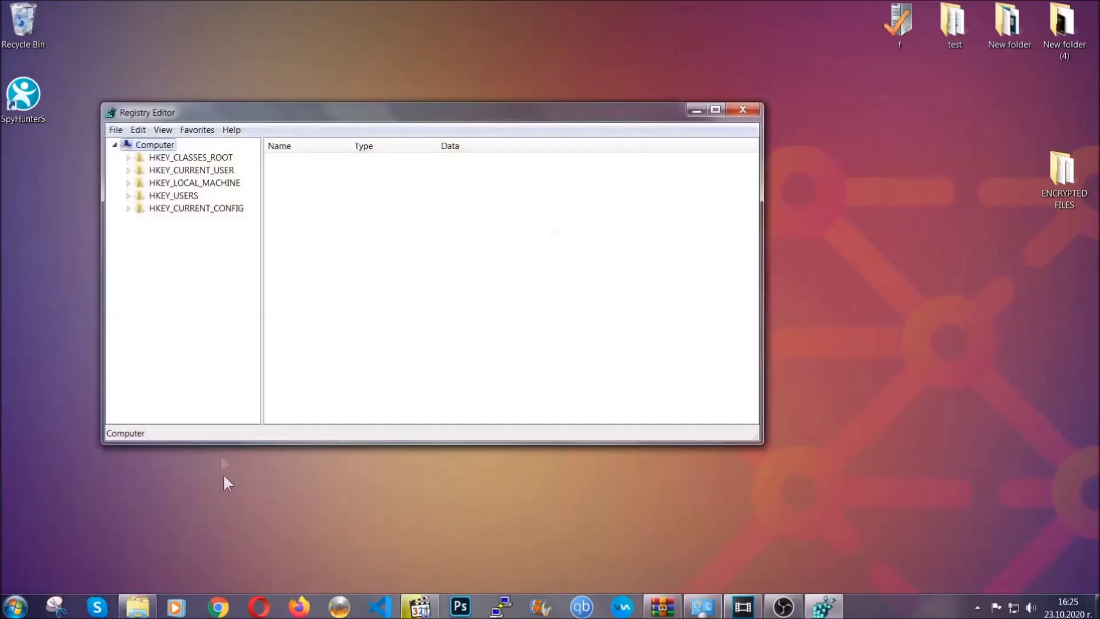
# Export the entire registry to the desktop as a BACKUP file
pyautogui.click(117, 130)
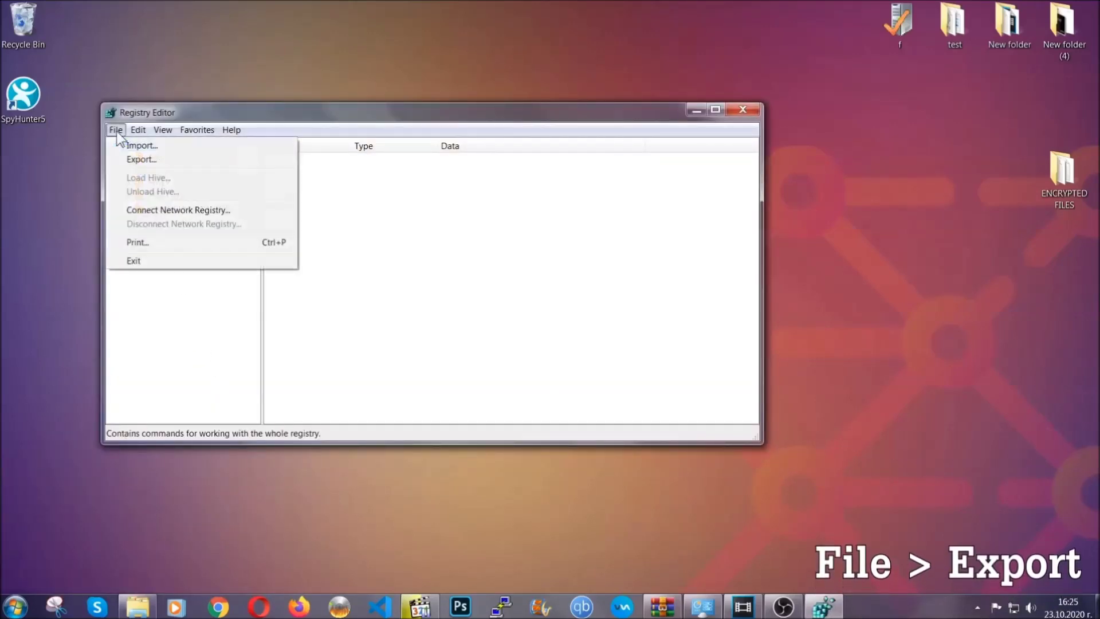
pyautogui.click(143, 159)
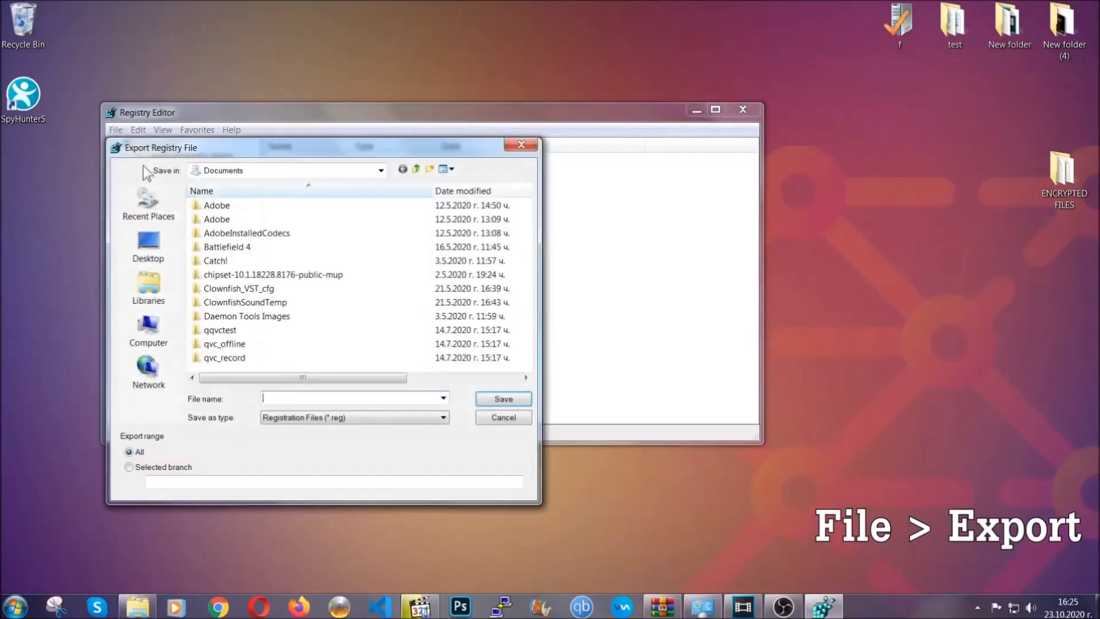
pyautogui.click(143, 245)
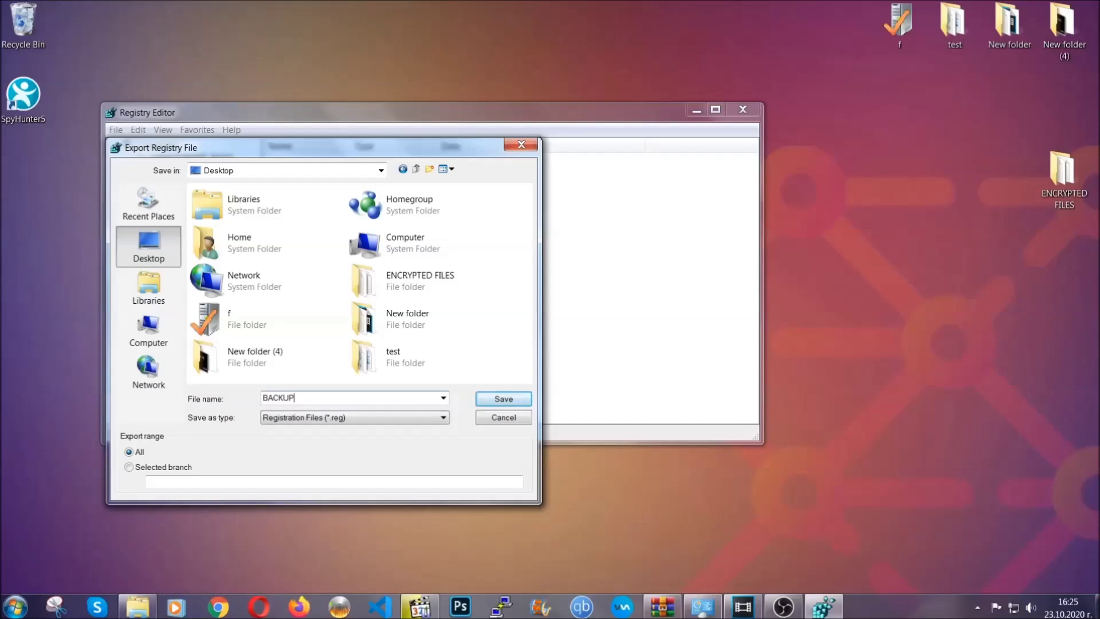
pyautogui.click(496, 400)
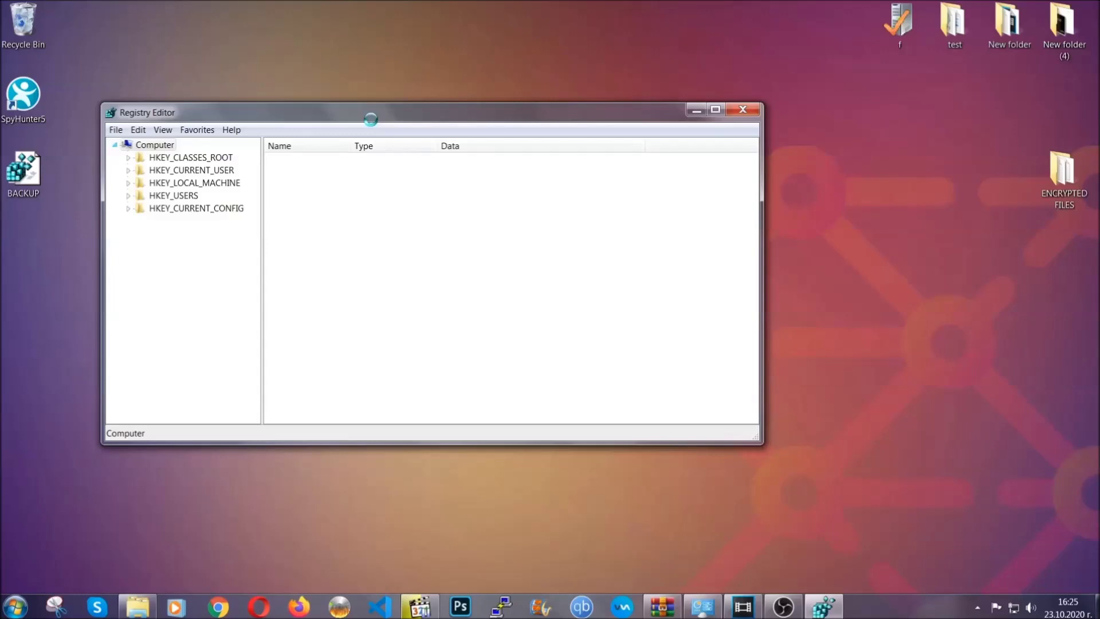
pyautogui.moveTo(371, 121); pyautogui.dragTo(480, 155)
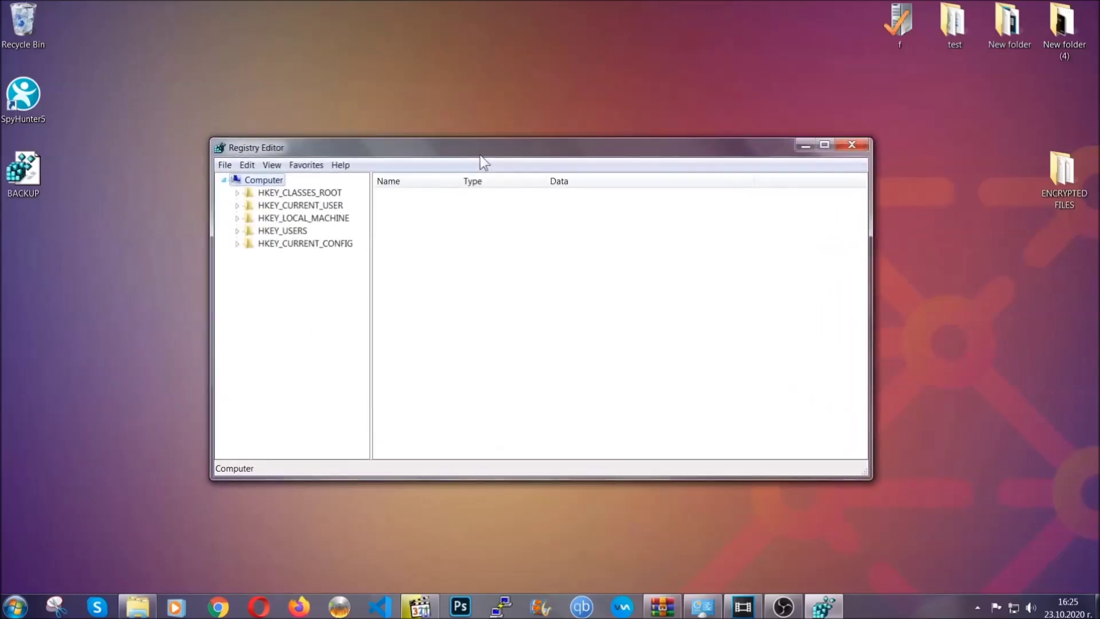
pyautogui.click(225, 165)
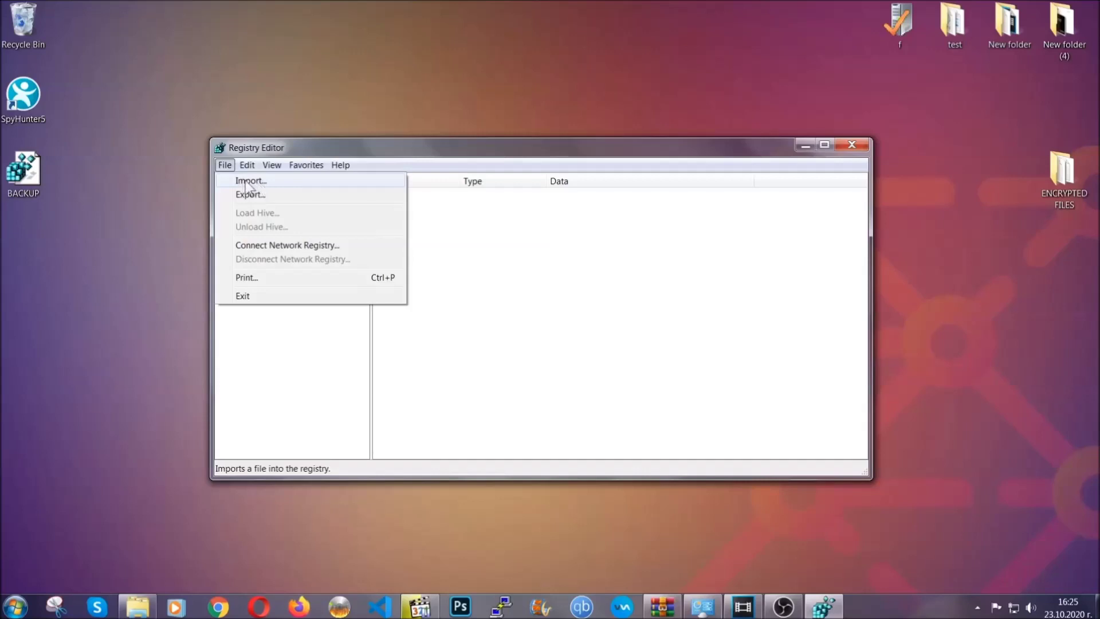
pyautogui.click(225, 165)
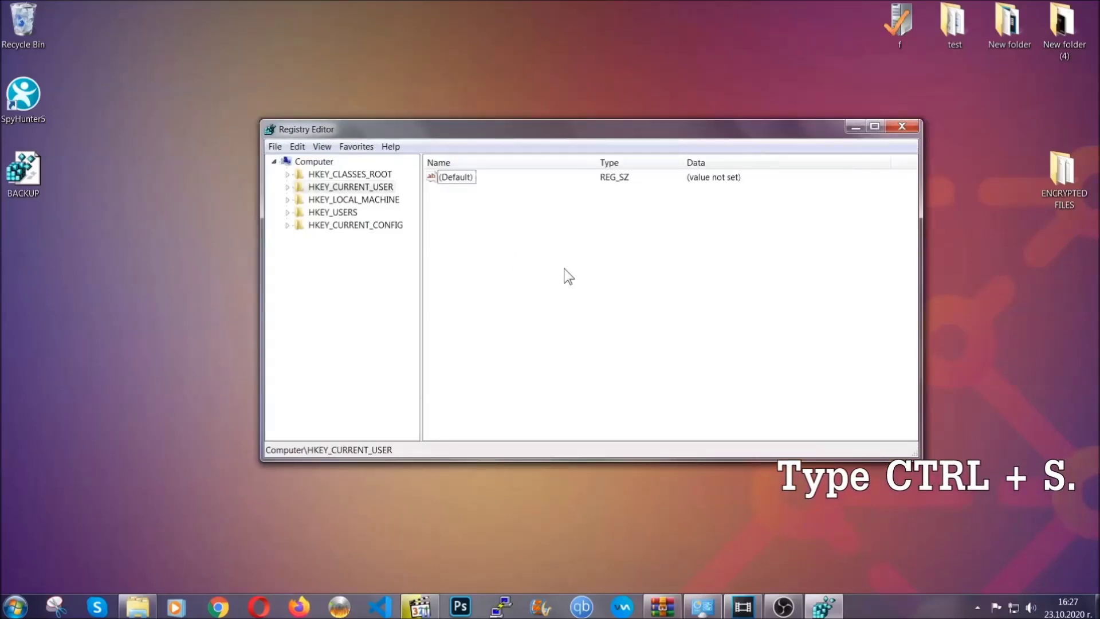
# Search the registry for RunOnce, then select the neighbouring CurrentVersion\Run key to list its values
pyautogui.hotkey('ctrl', 'f')
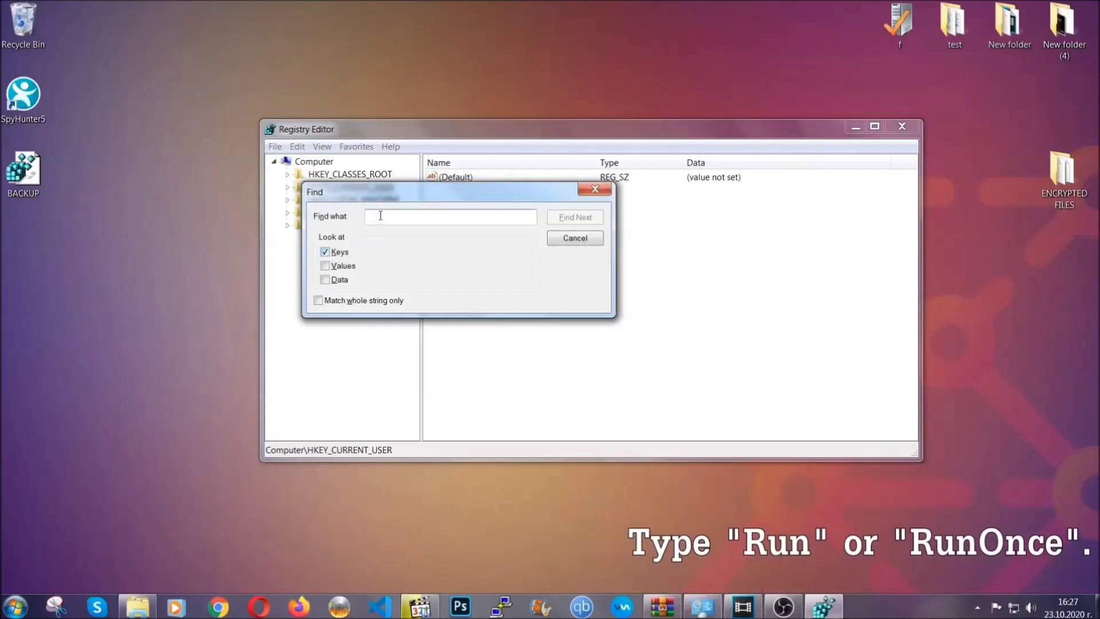
pyautogui.write('RunO')
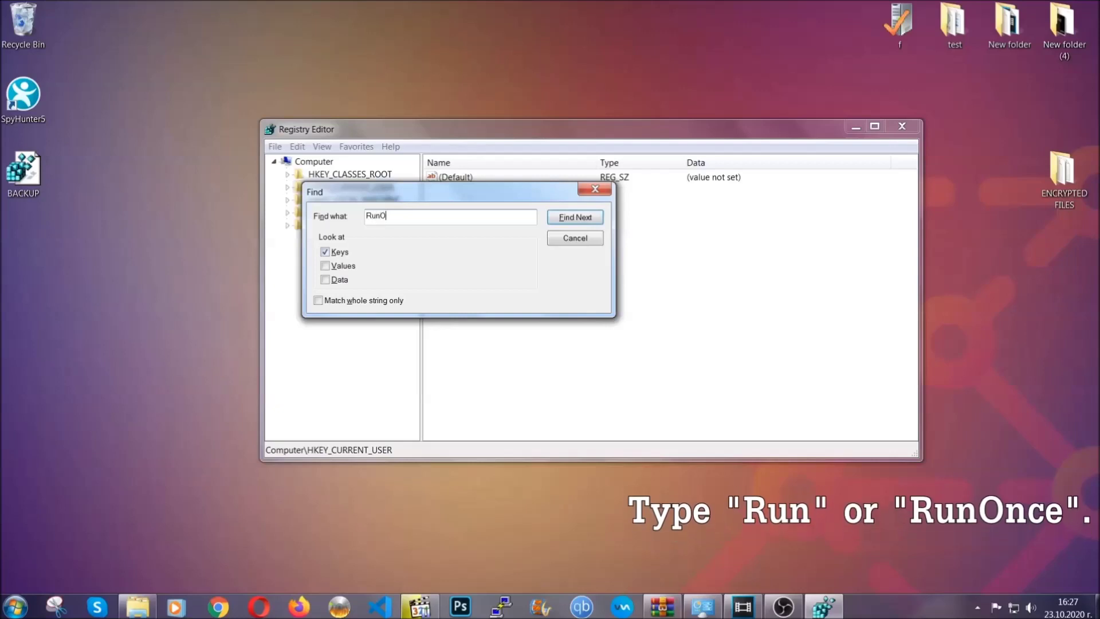
pyautogui.write('nce')
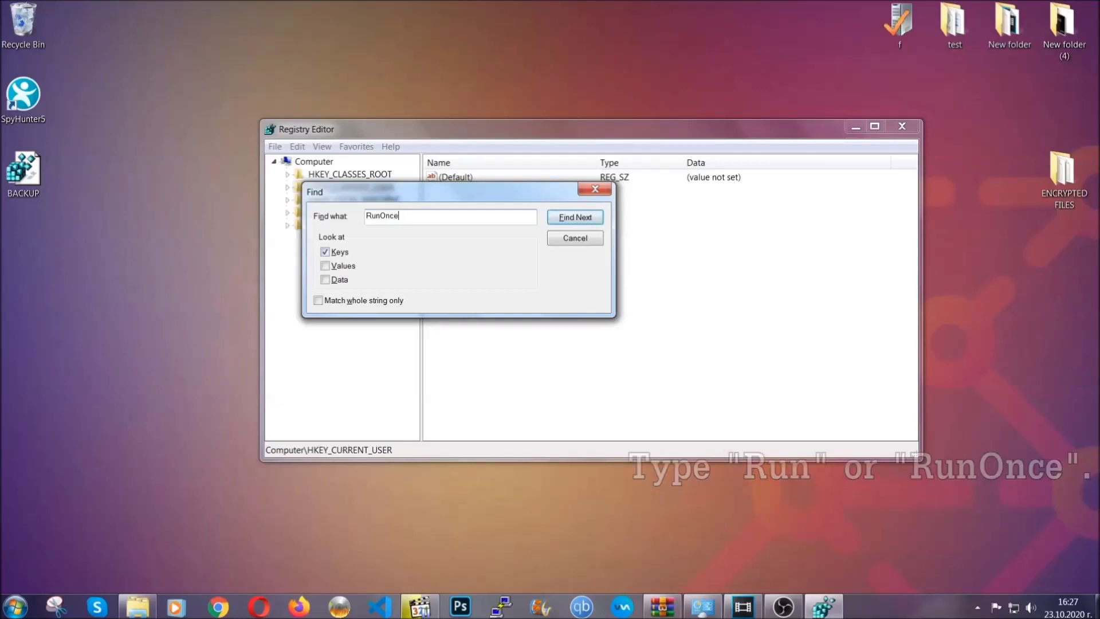
pyautogui.click(587, 218)
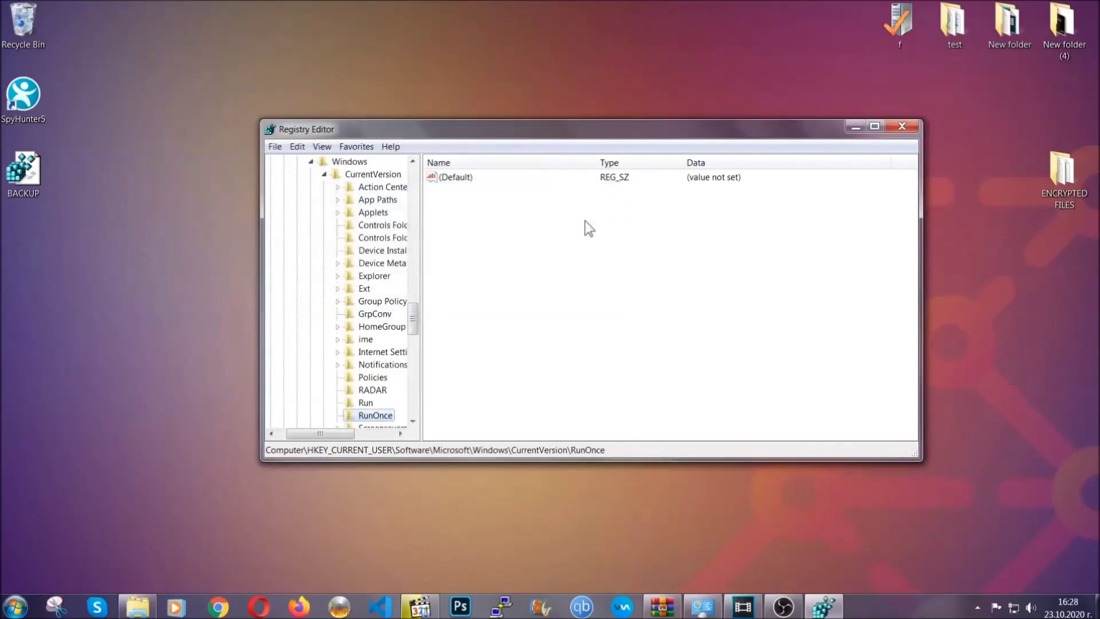
pyautogui.scroll(-3, 413, 321)
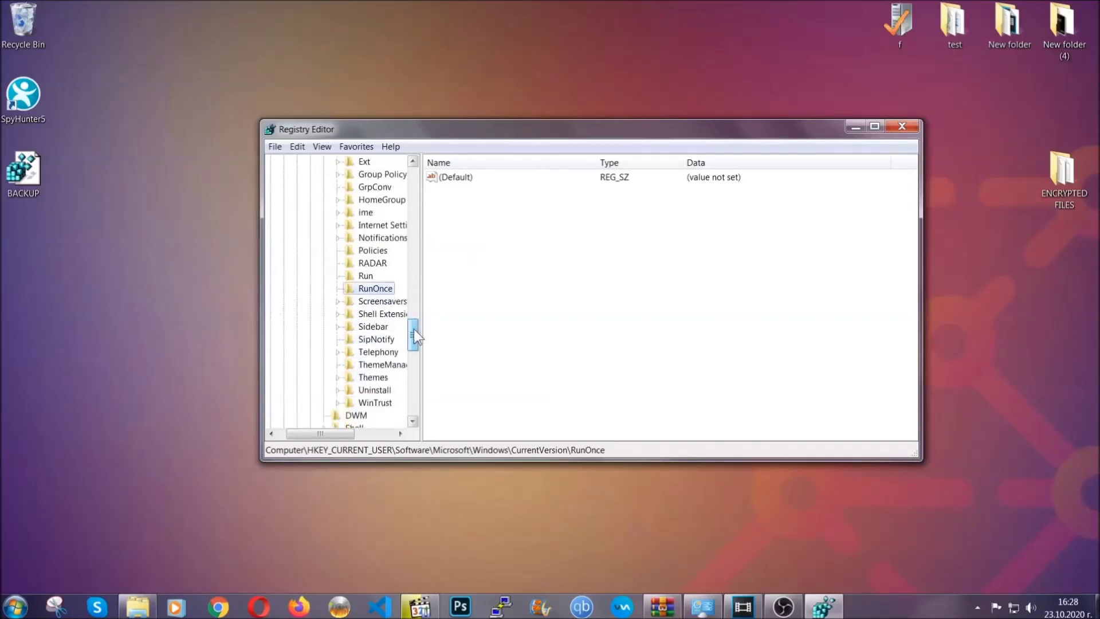
pyautogui.click(365, 275)
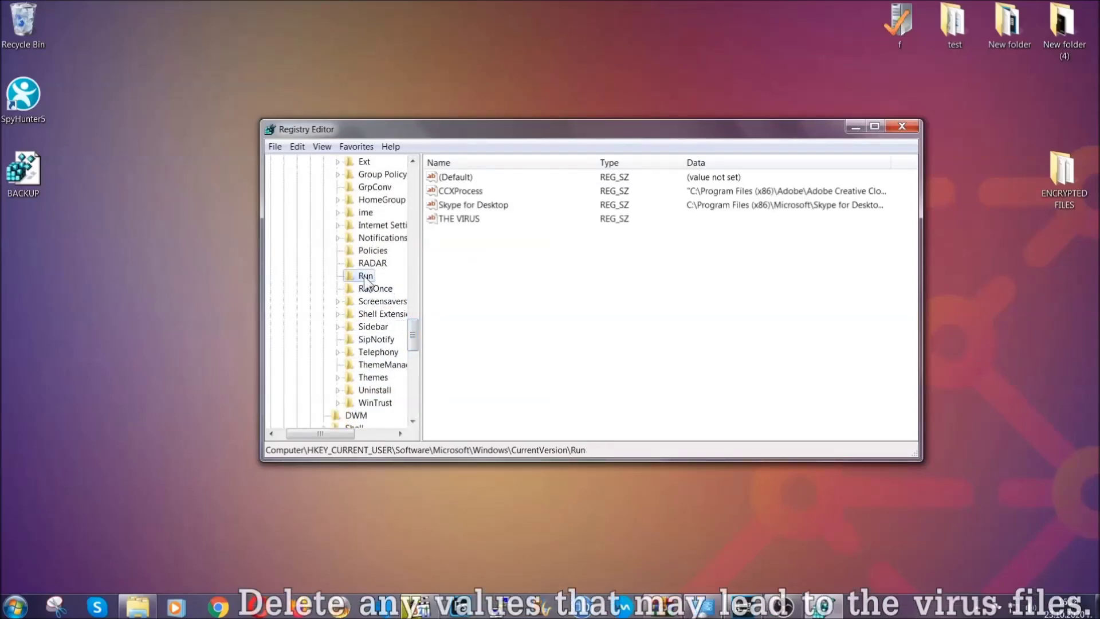
# Delete THE VIRUS value from the Run key, confirming the deletion
pyautogui.click(452, 220)
pyautogui.rightClick(451, 220)
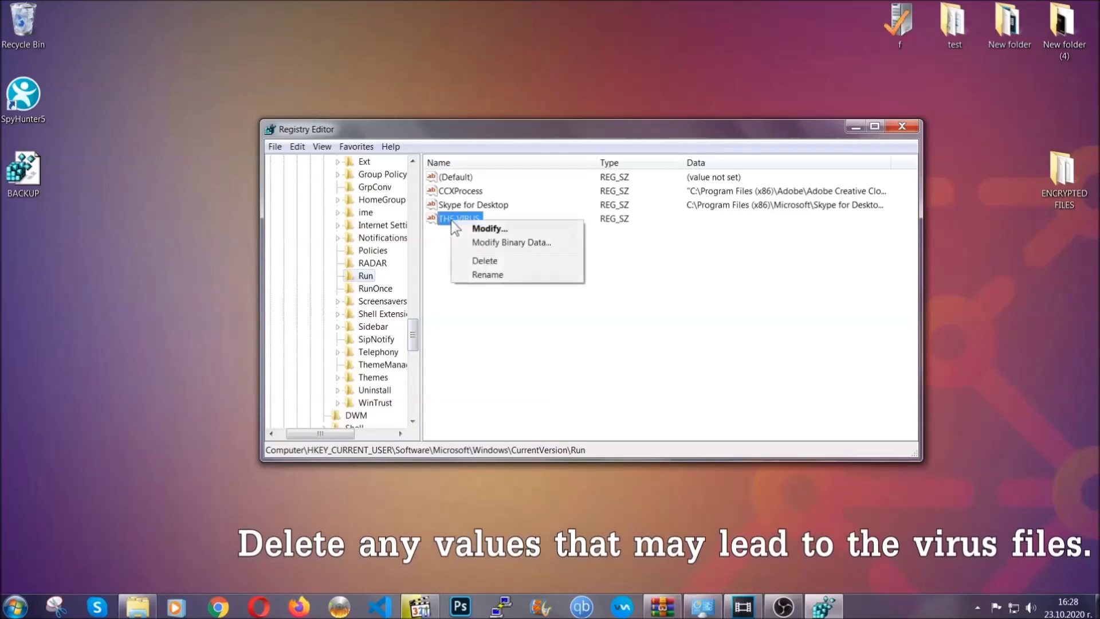
pyautogui.click(474, 262)
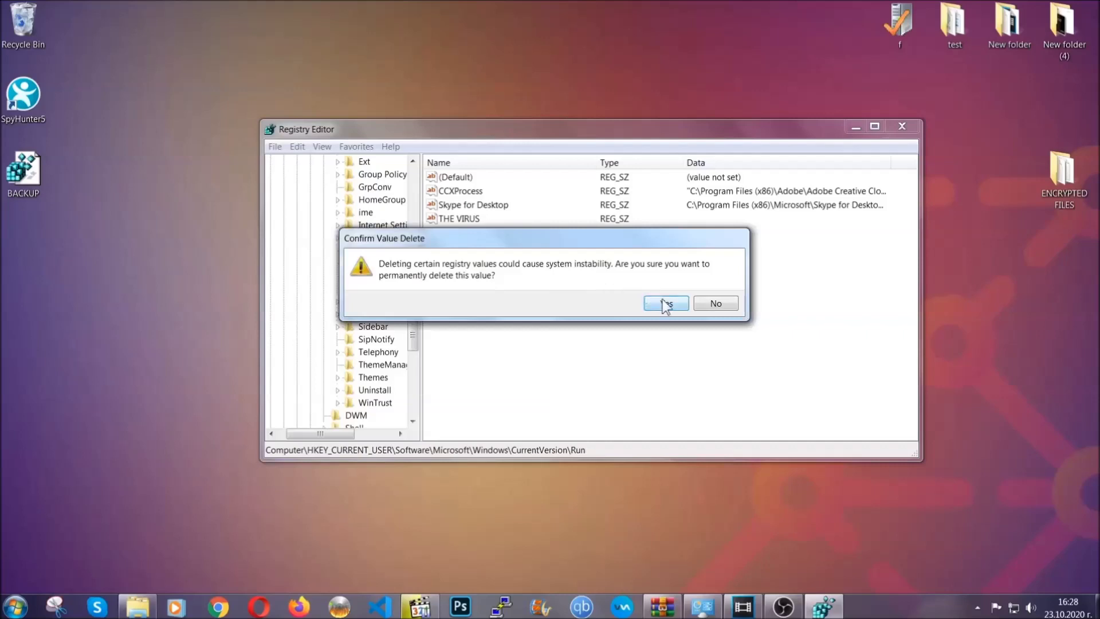
pyautogui.click(666, 303)
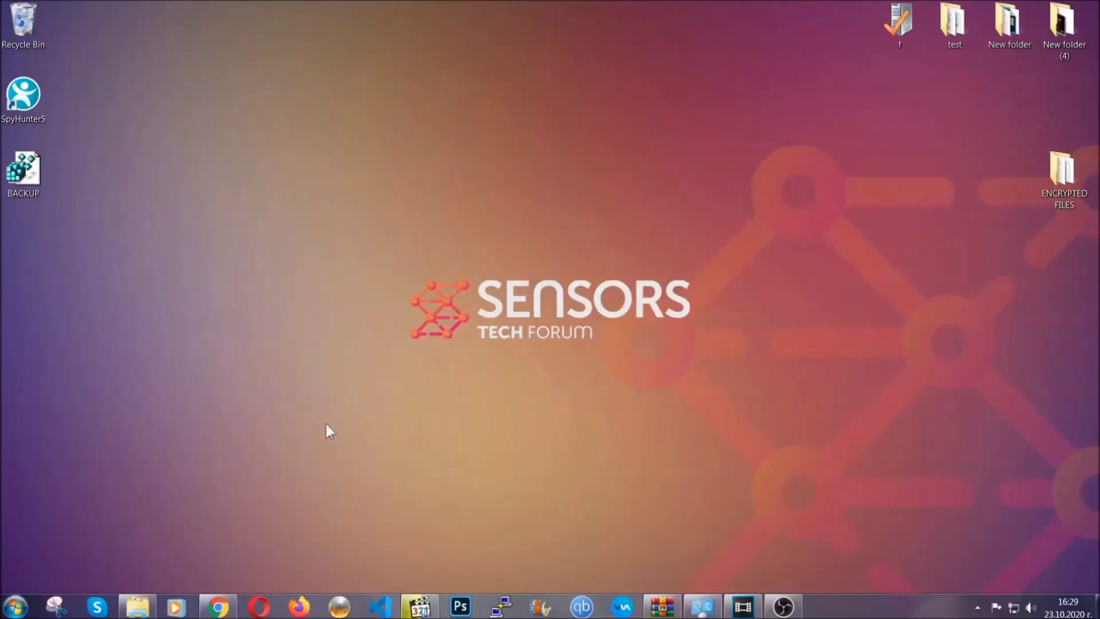
# In Chrome, scroll the SensorsTechForum recovery article and expand its Method 2 Windows Backup section
pyautogui.click(218, 609)
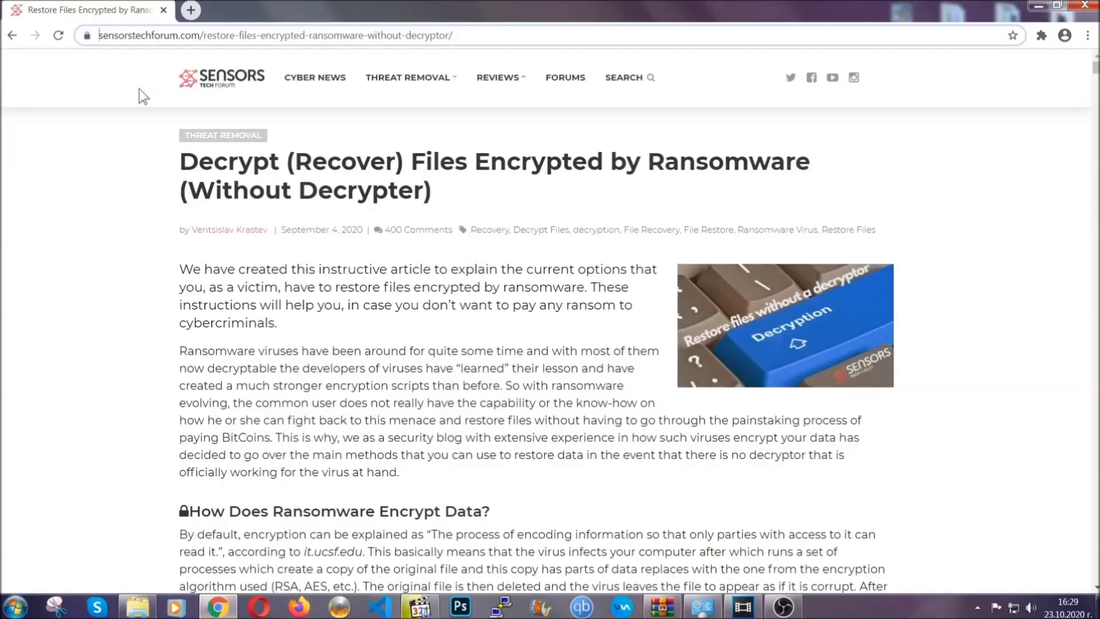
pyautogui.moveTo(100, 34); pyautogui.dragTo(496, 40)
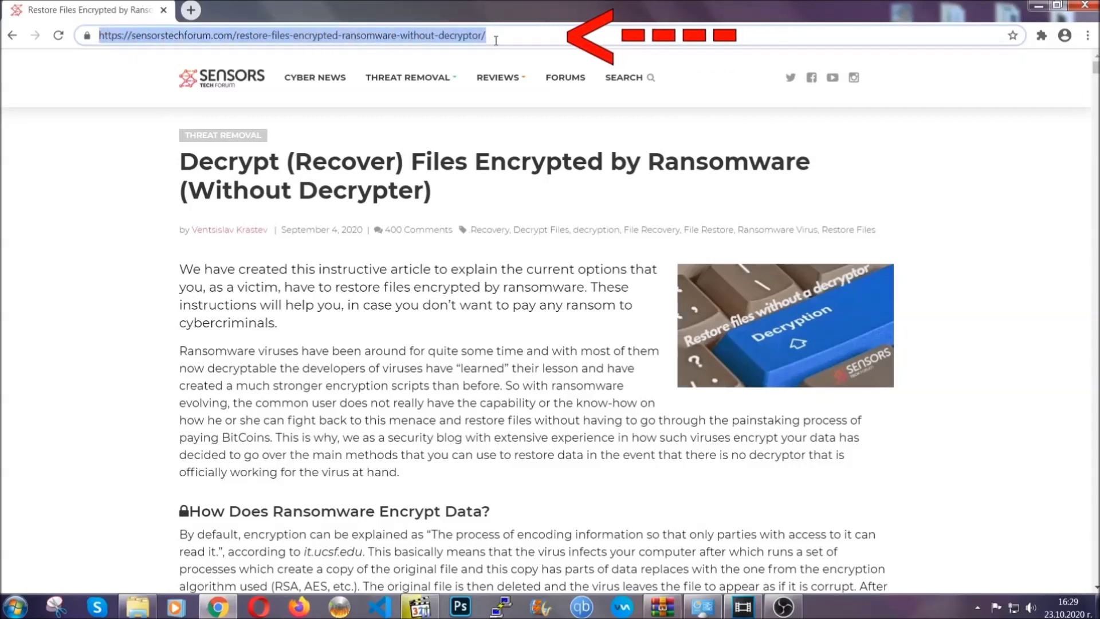
pyautogui.moveTo(497, 113)
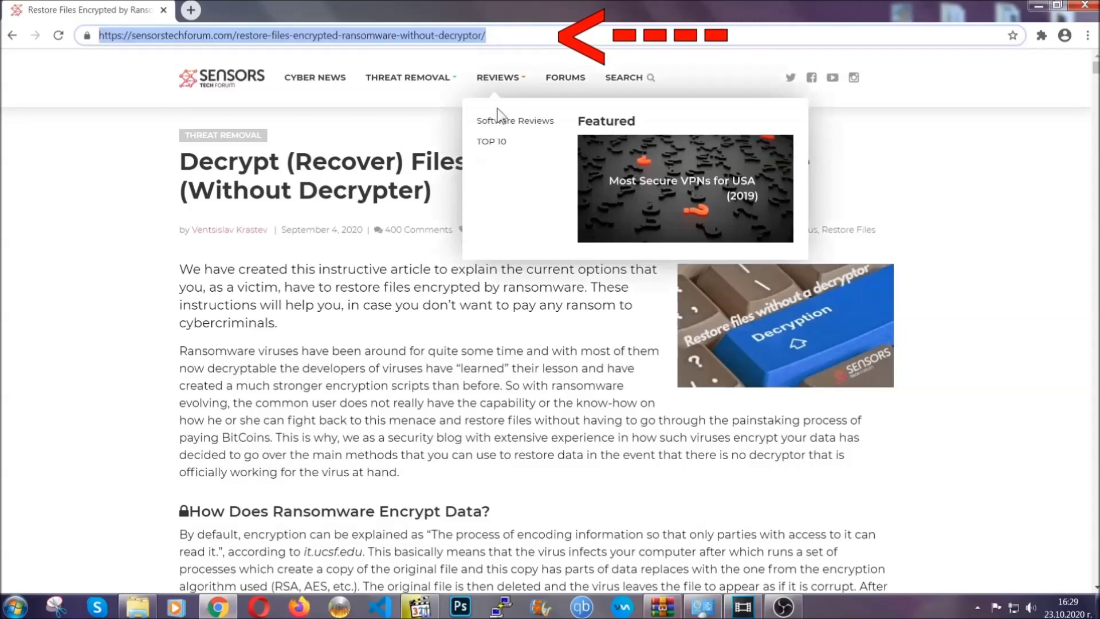
pyautogui.scroll(-5, 565, 312)
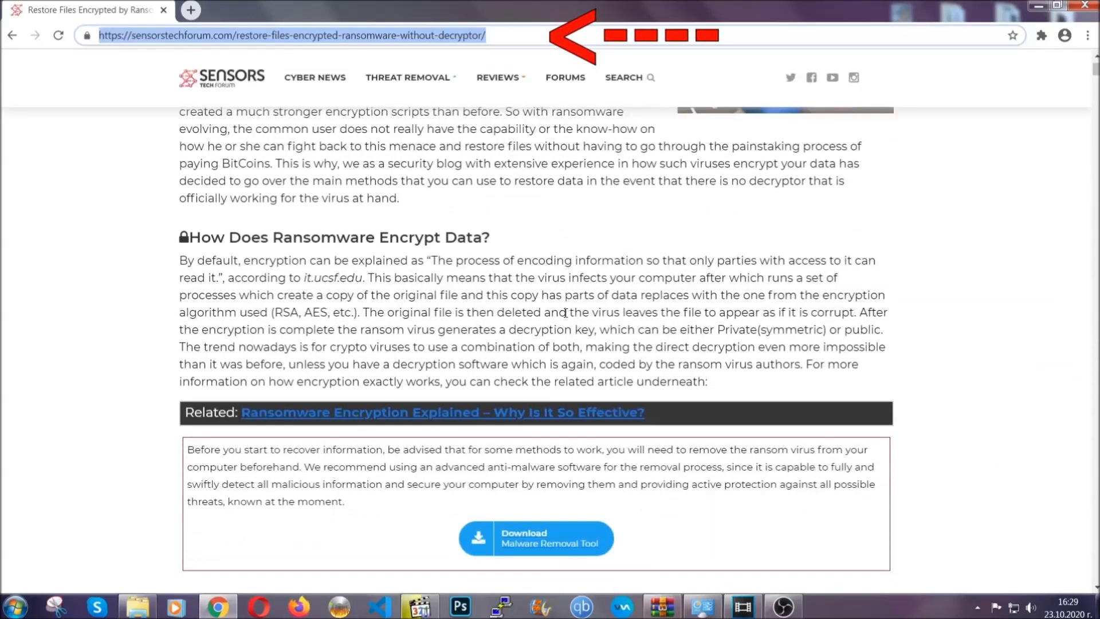
pyautogui.scroll(-6, 565, 312)
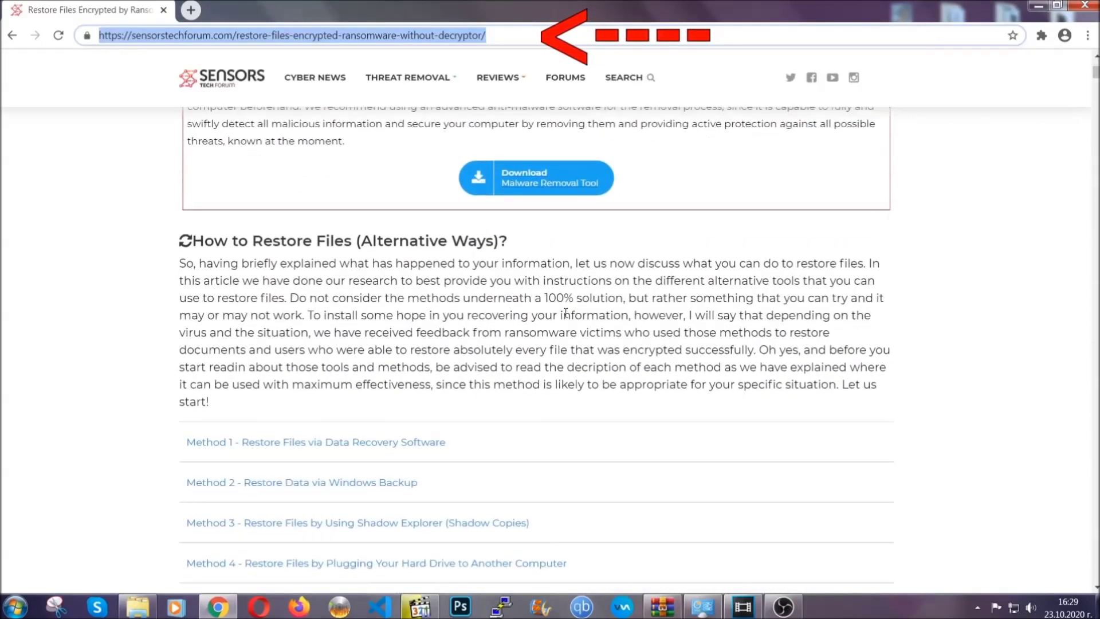
pyautogui.scroll(-4, 565, 313)
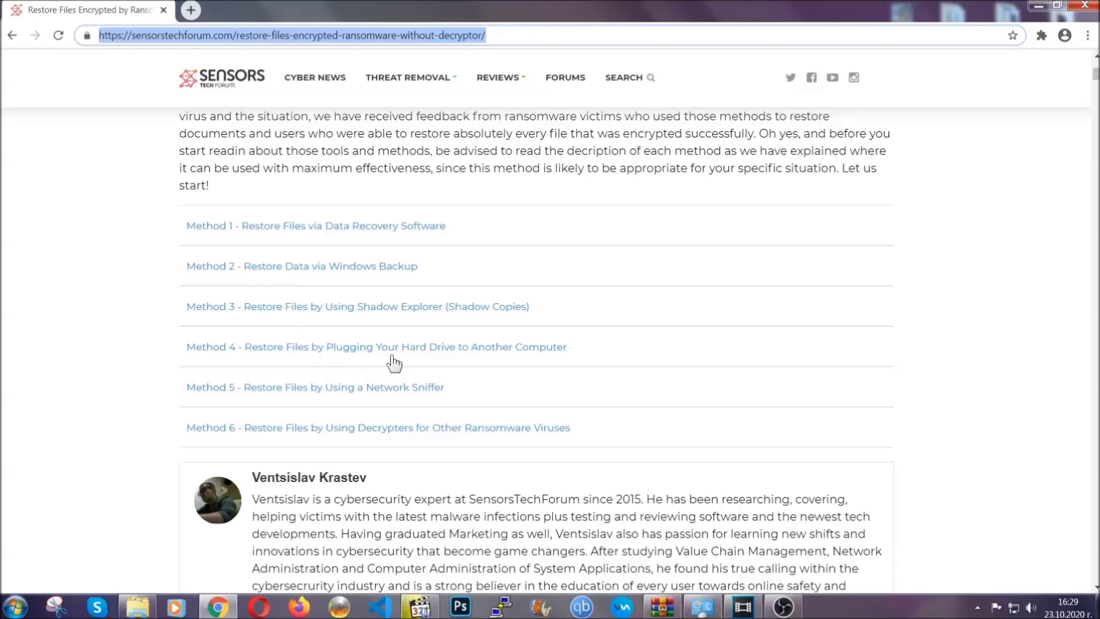
pyautogui.click(342, 266)
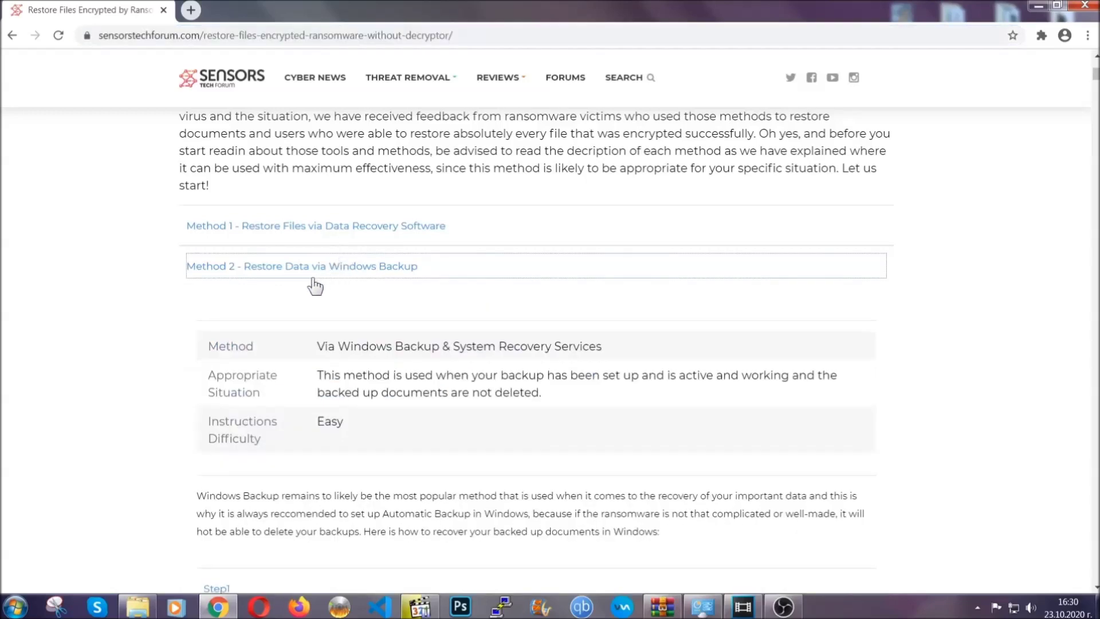
# Highlight the Method 2 summary table text, then clear the selection
pyautogui.moveTo(317, 345); pyautogui.dragTo(387, 427)
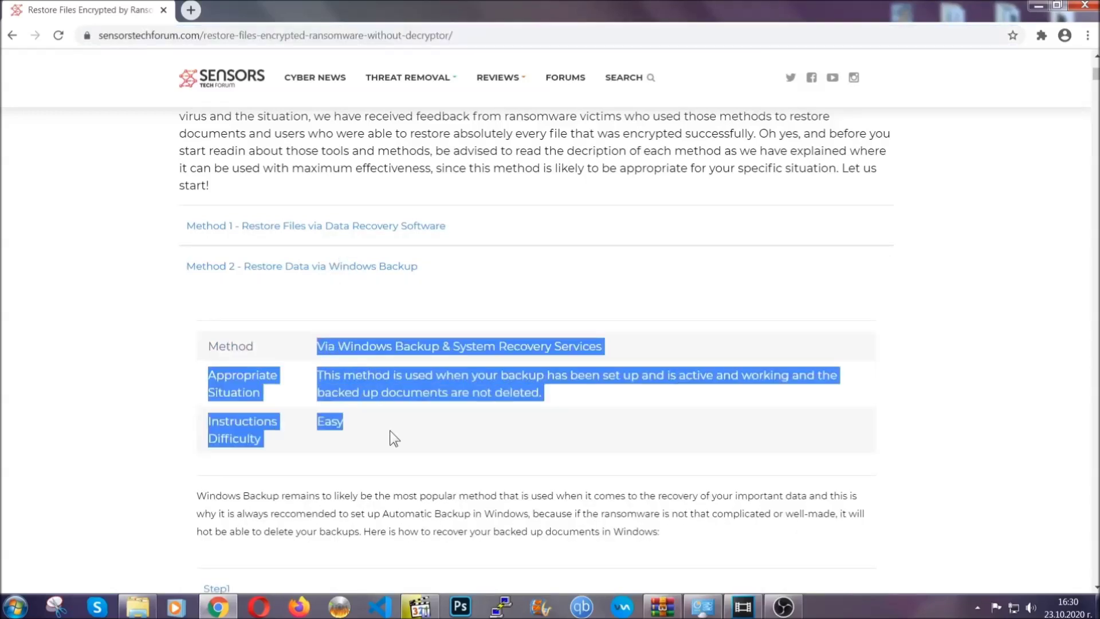
pyautogui.click(391, 428)
pyautogui.scroll(-4, 392, 428)
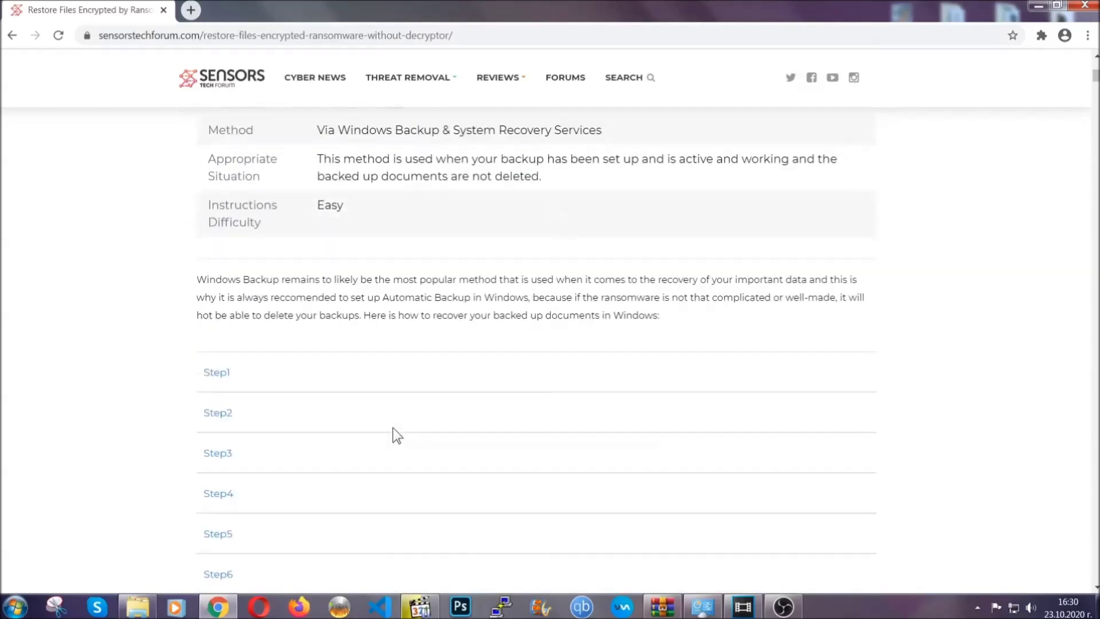
pyautogui.scroll(-1, 393, 427)
# Expand Step1, Step2 and Step3 of the Windows Backup instructions to reveal their screenshots
pyautogui.click(226, 301)
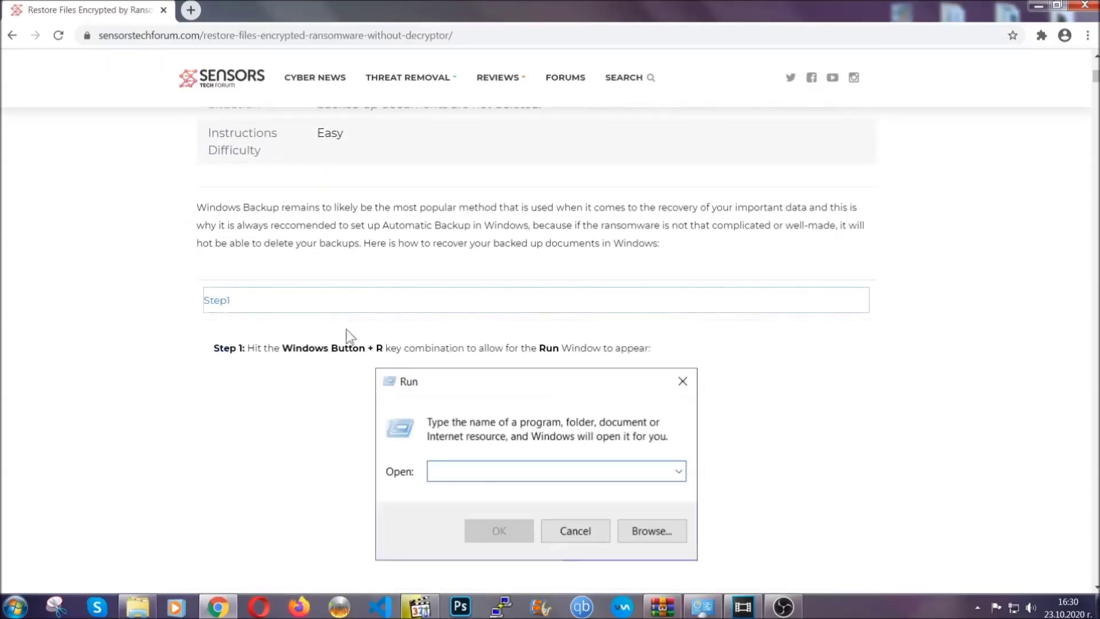
pyautogui.scroll(-4, 515, 357)
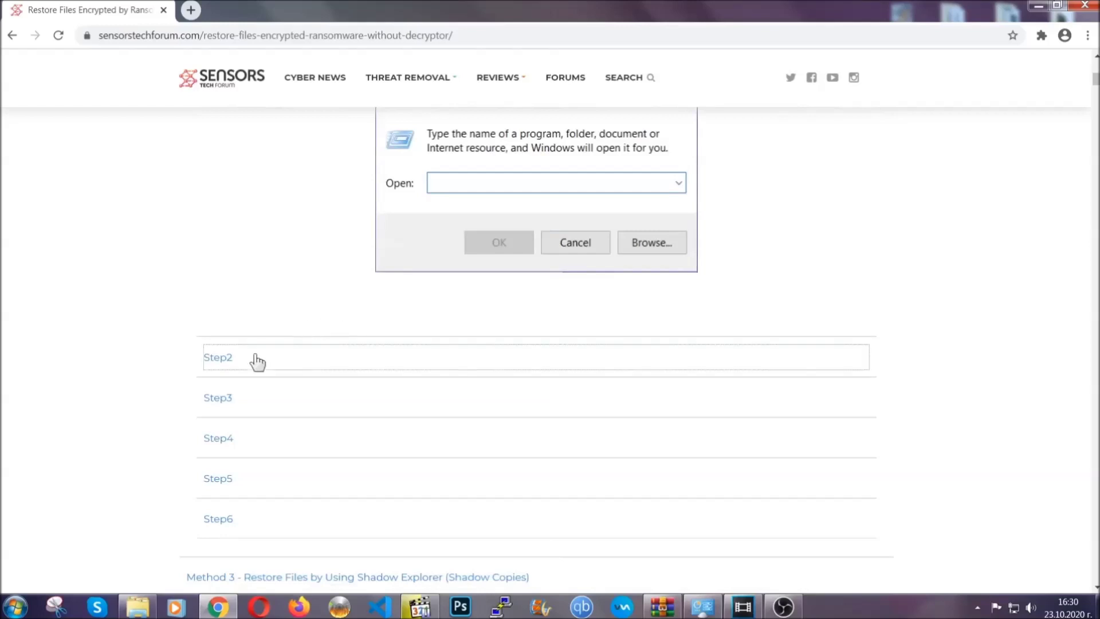
pyautogui.click(257, 361)
pyautogui.scroll(-4, 493, 366)
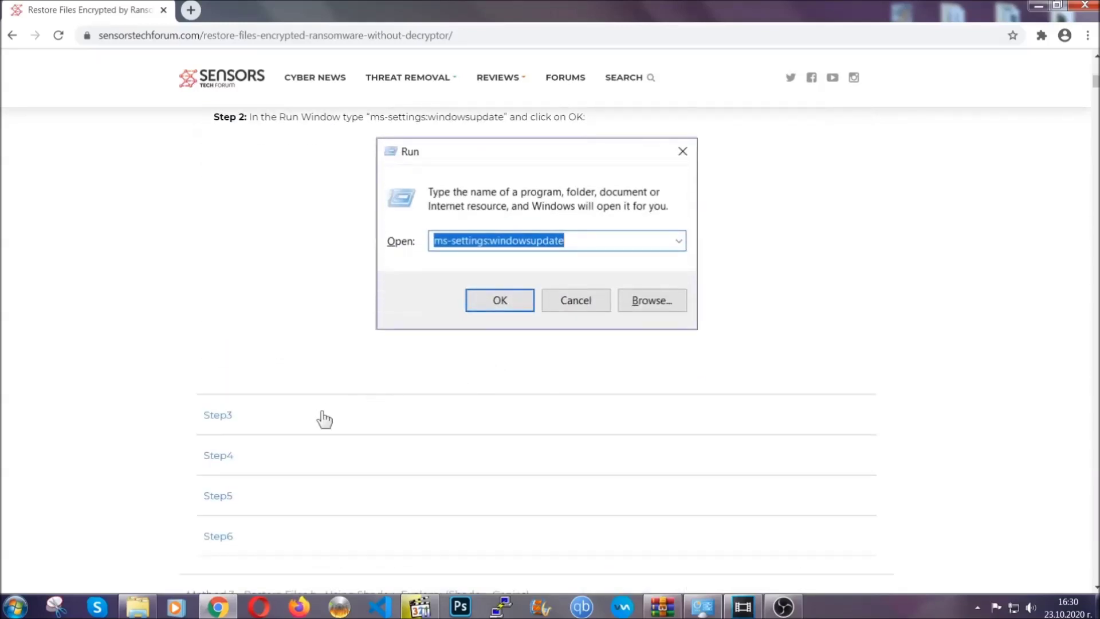
pyautogui.click(324, 420)
pyautogui.scroll(-3, 487, 393)
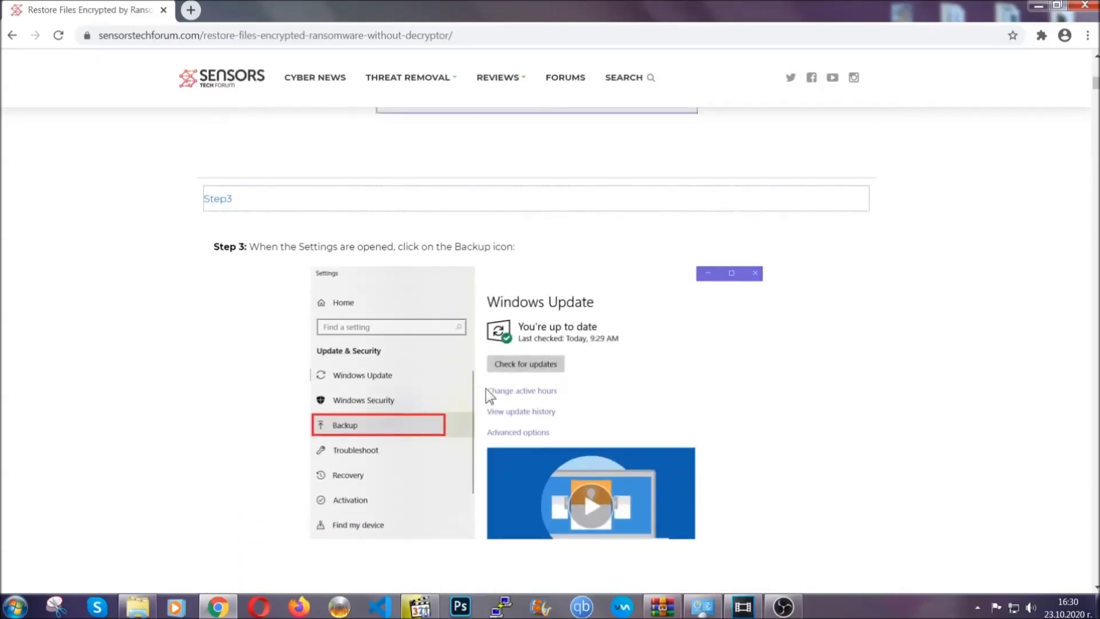
pyautogui.scroll(-1, 485, 388)
pyautogui.scroll(-2, 484, 391)
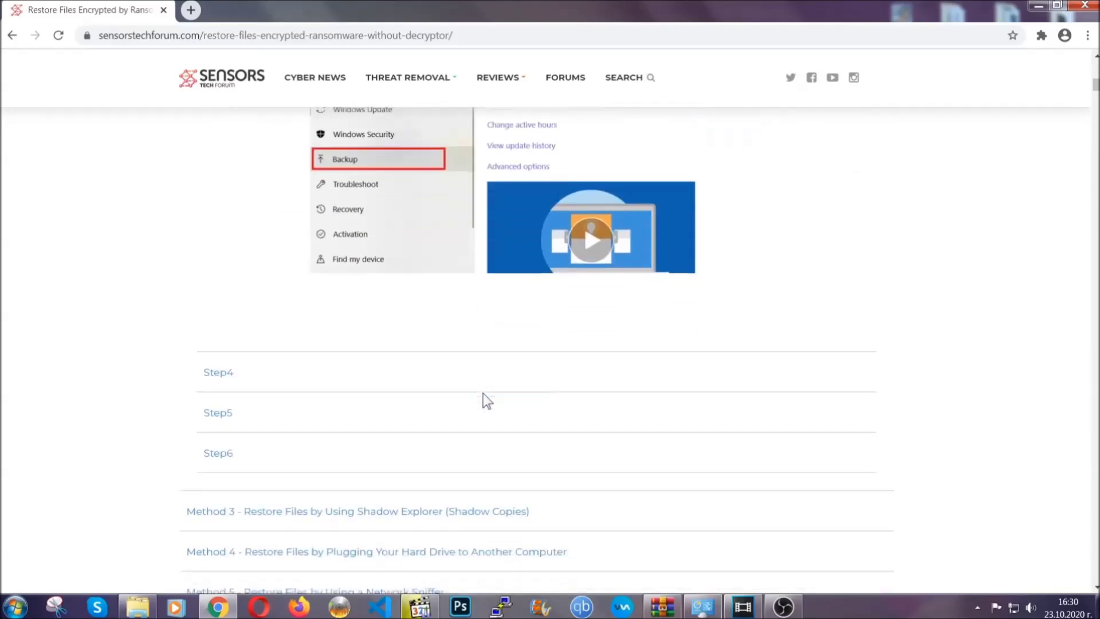
pyautogui.scroll(-7, 487, 400)
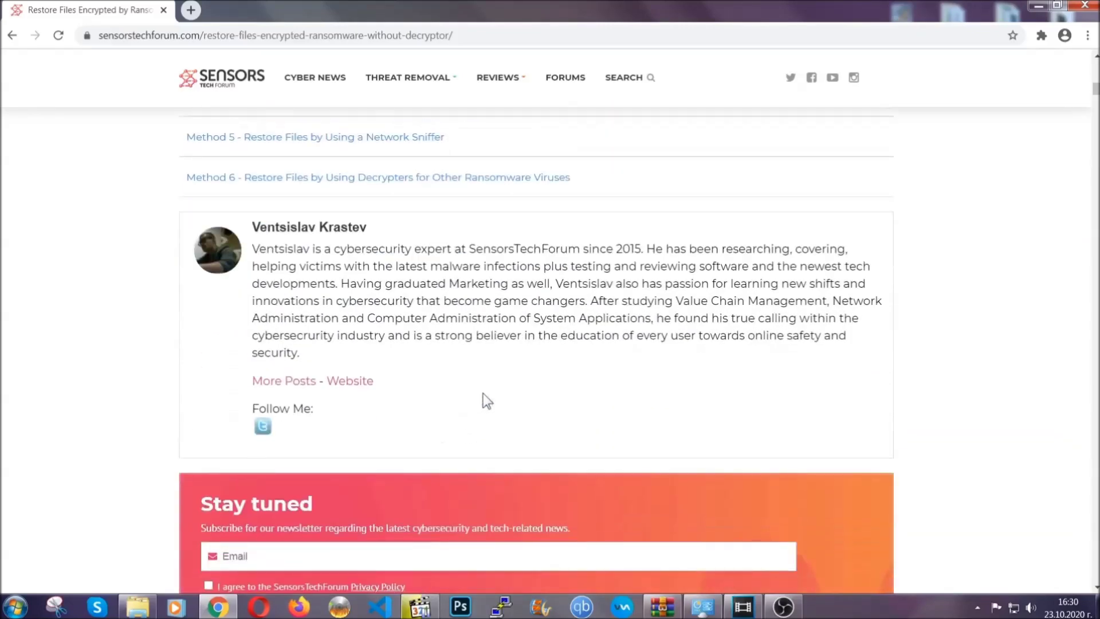
# Scroll back up the article and minimize Chrome to reveal the desktop
pyautogui.scroll(20, 482, 393)
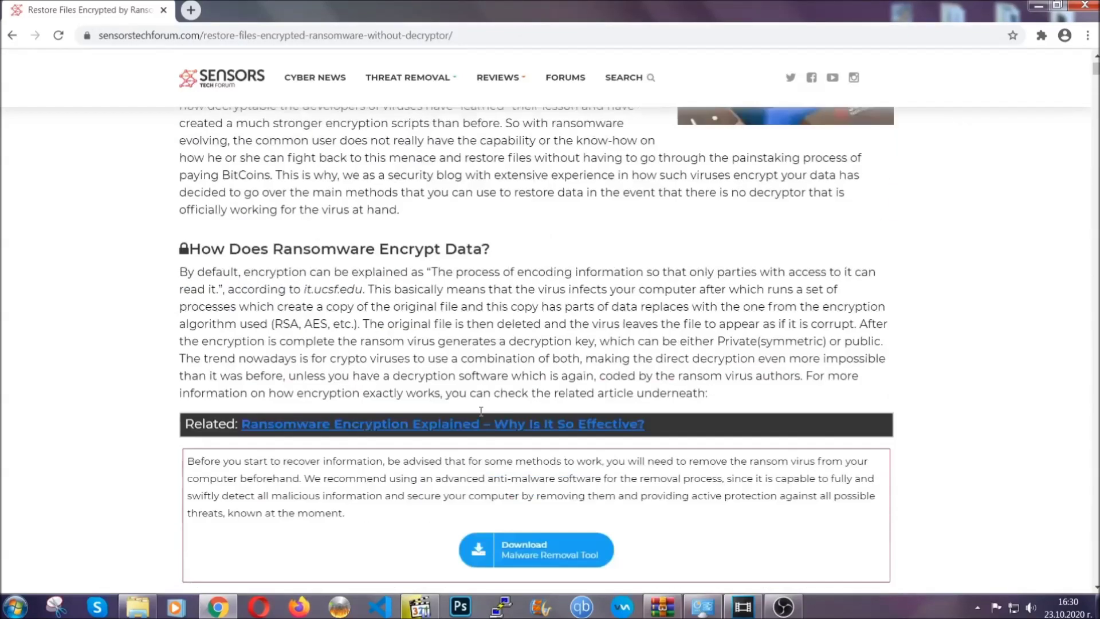
pyautogui.scroll(4, 481, 410)
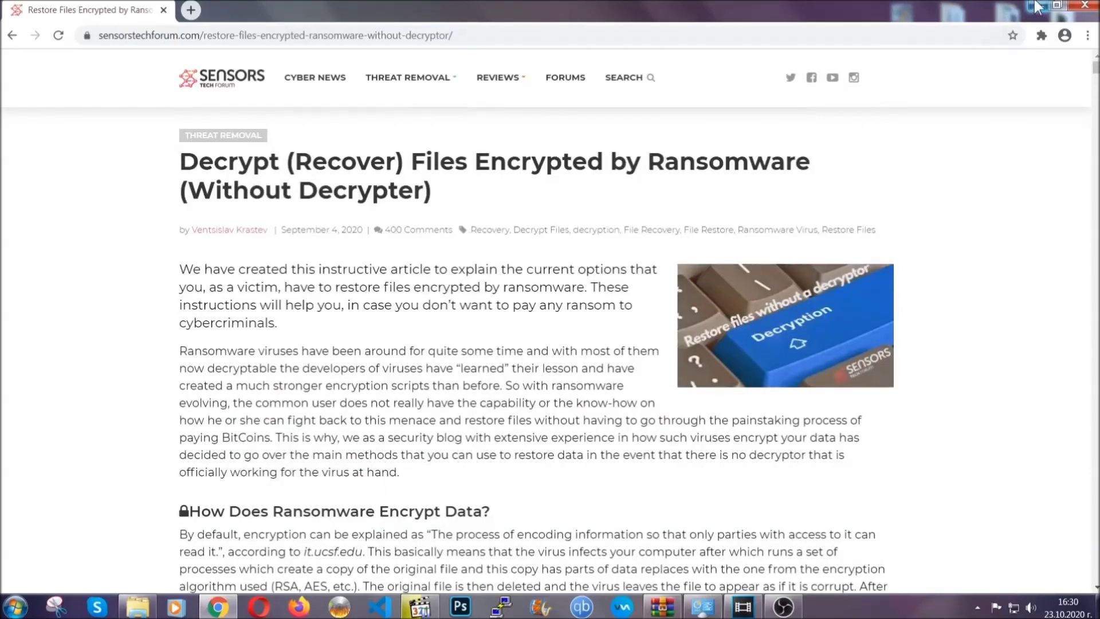
pyautogui.click(1037, 6)
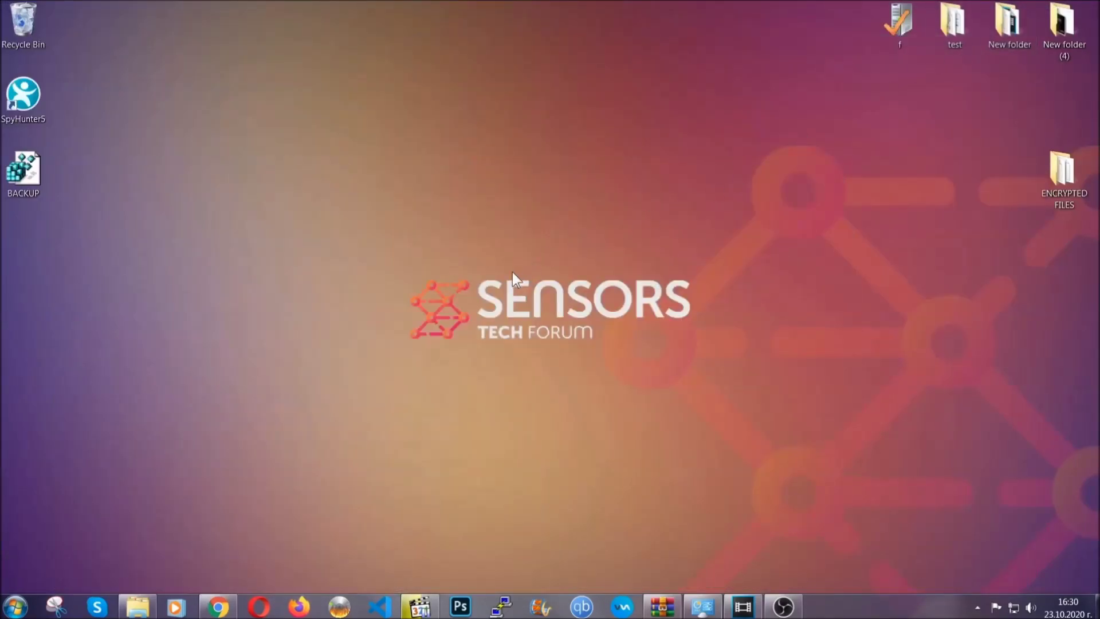